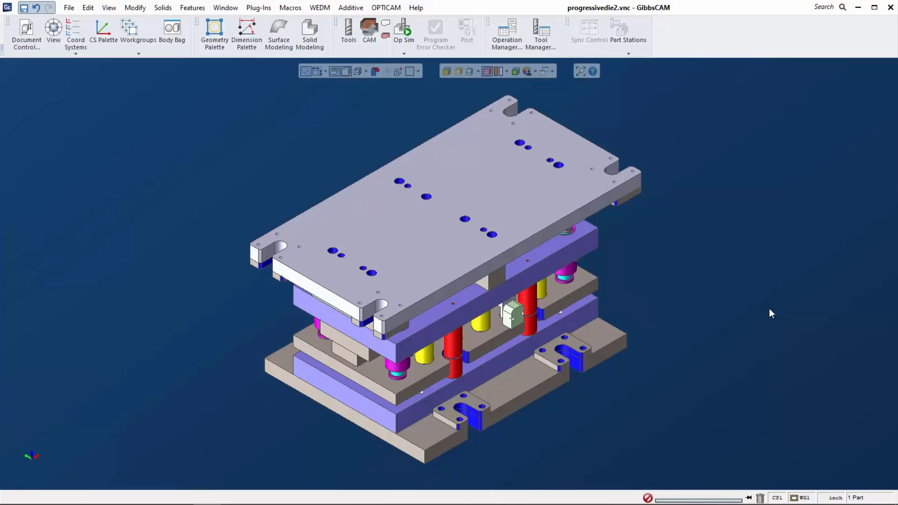
- Move all solids except the one die plate into the Body Bag
key(ctrl+a)
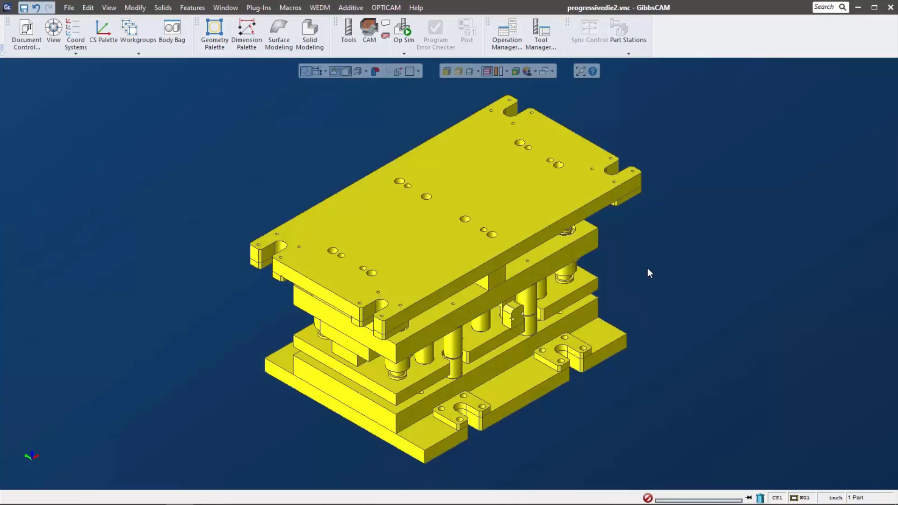
shift+click(479, 342)
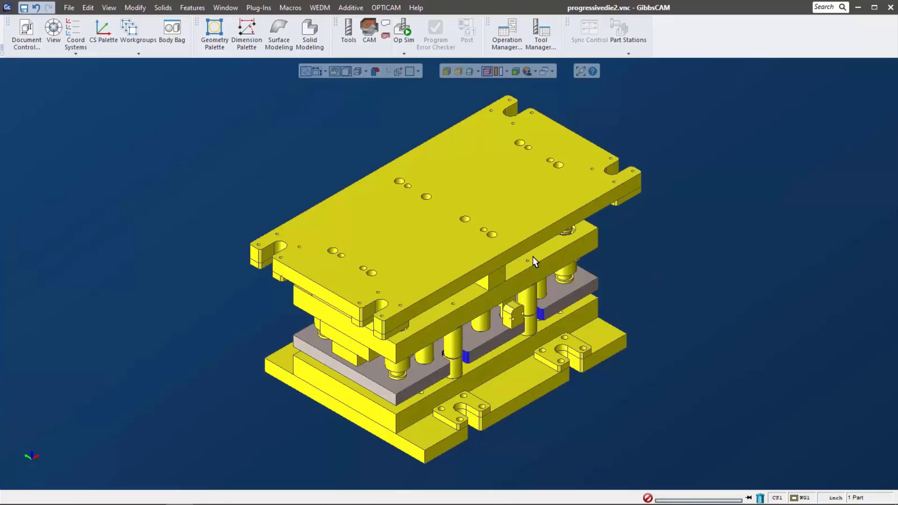
right_click(514, 200)
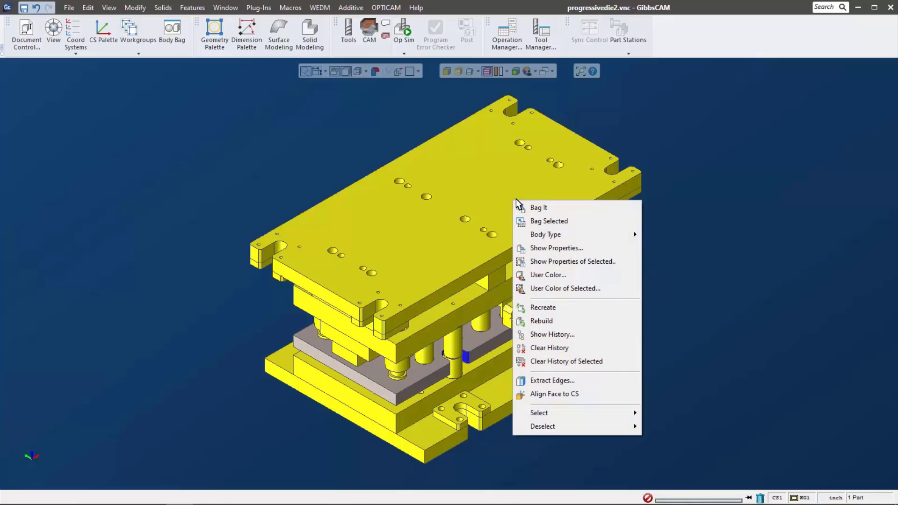
click(568, 224)
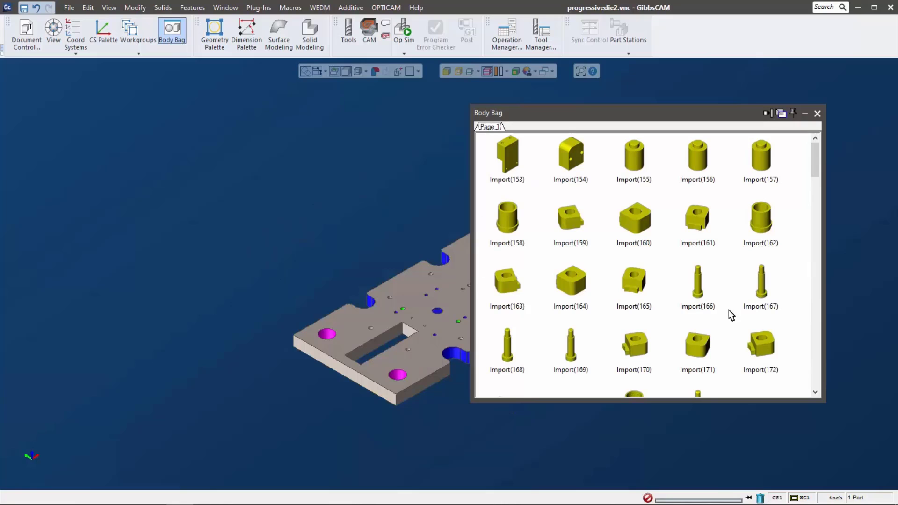
- Set the Body Bag page background colour to cyan
right_click(570, 127)
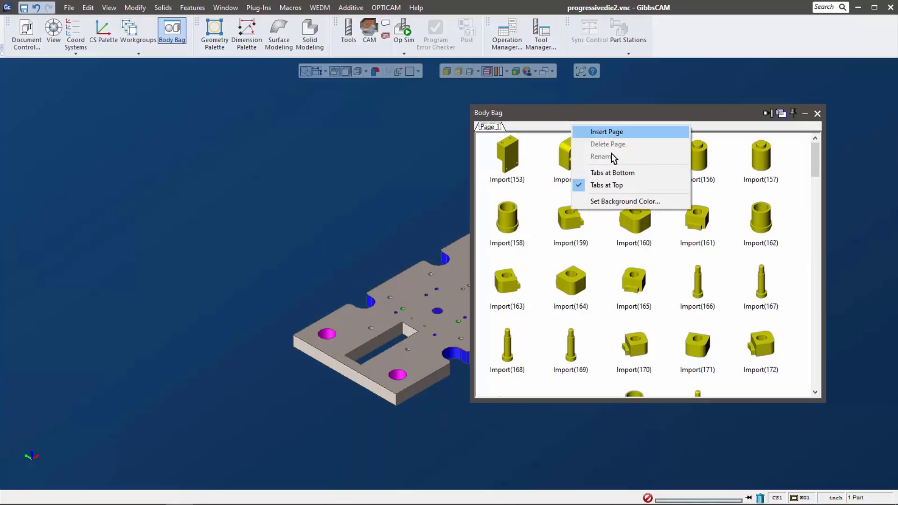
click(620, 202)
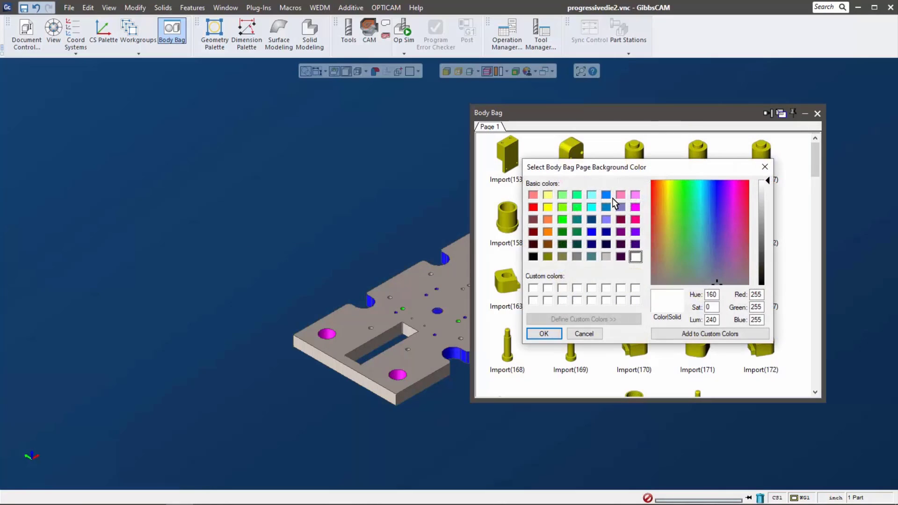
click(591, 210)
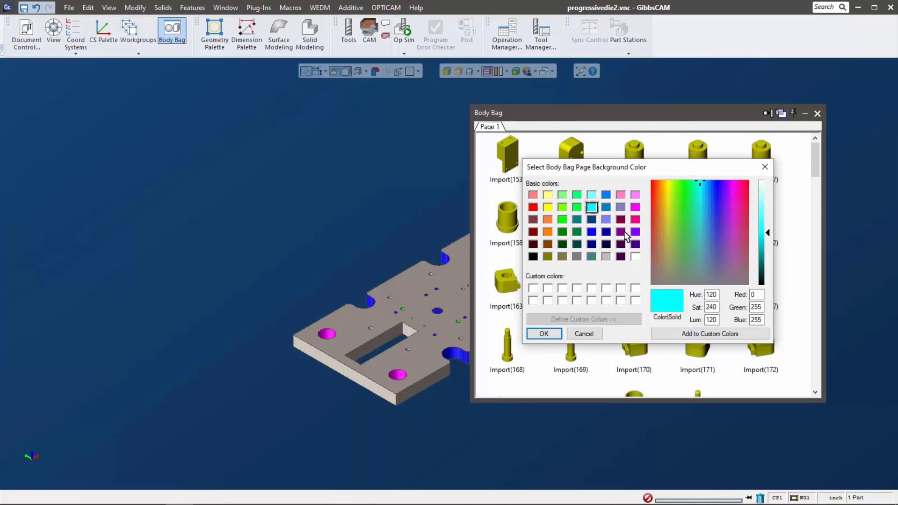
click(544, 333)
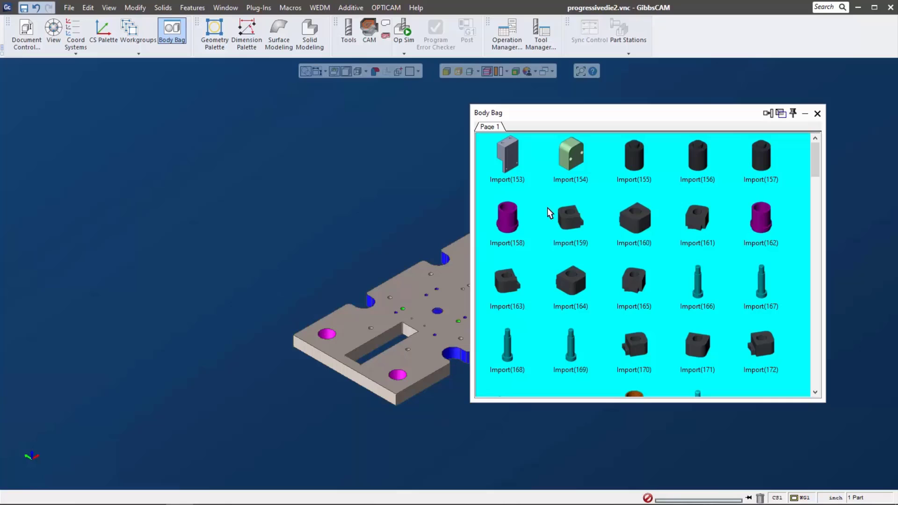
right_click(553, 128)
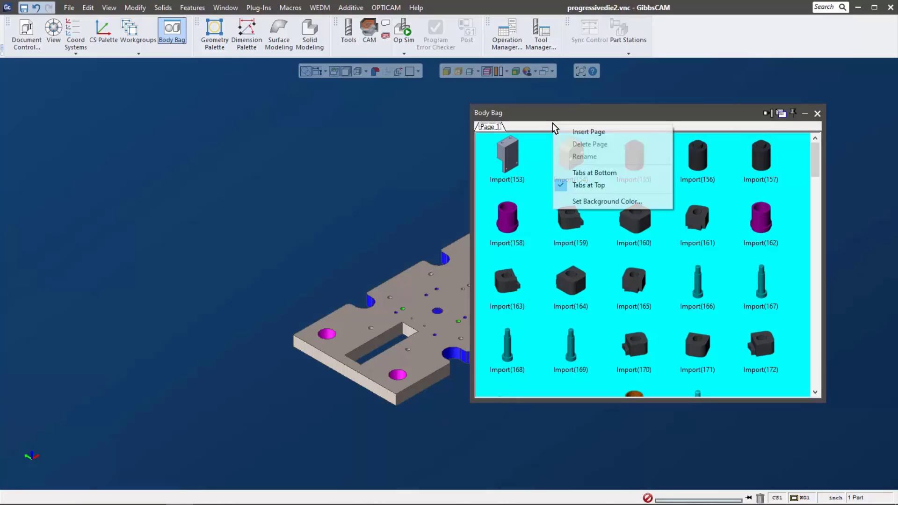
click(613, 172)
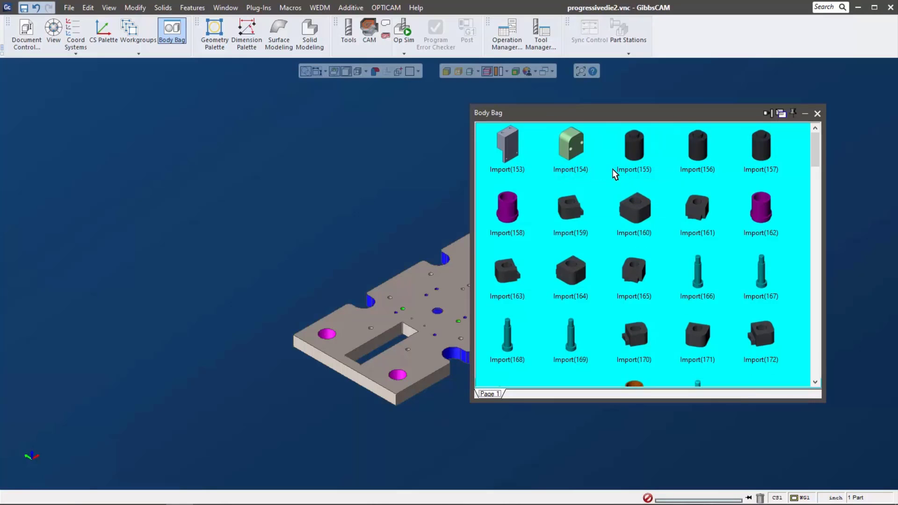
right_click(521, 397)
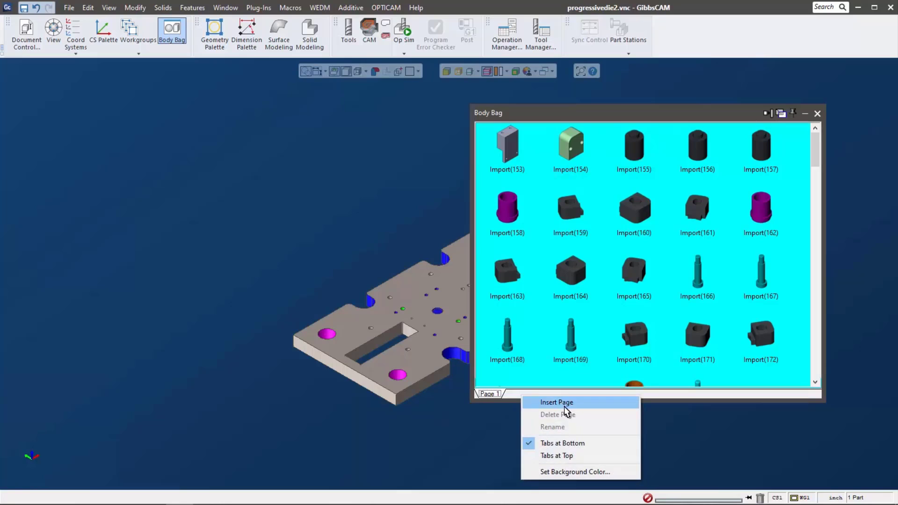
click(576, 458)
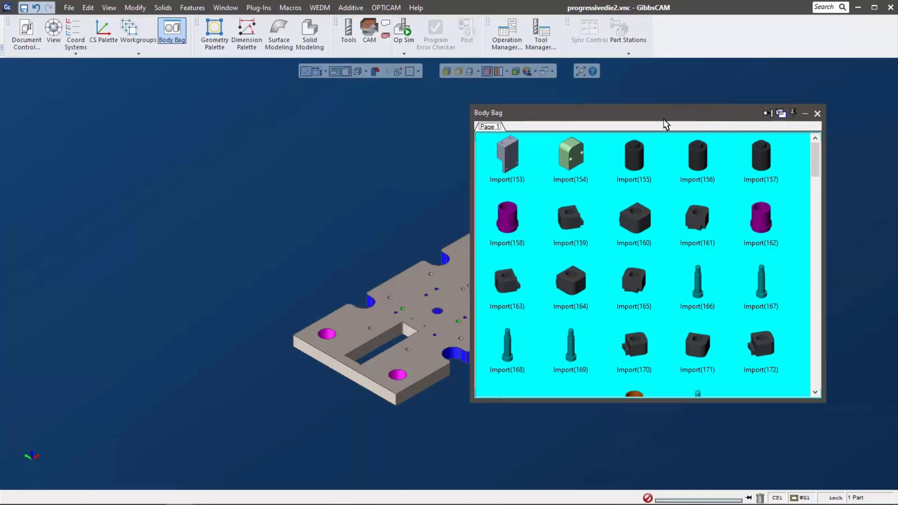
- Dock the Body Bag on the right side as a narrow single-column panel
drag(695, 114, 685, 108)
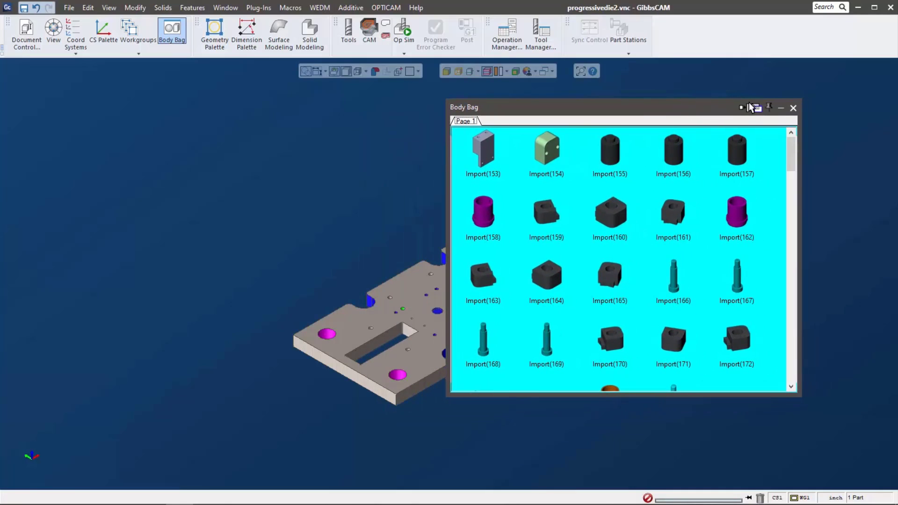
click(743, 107)
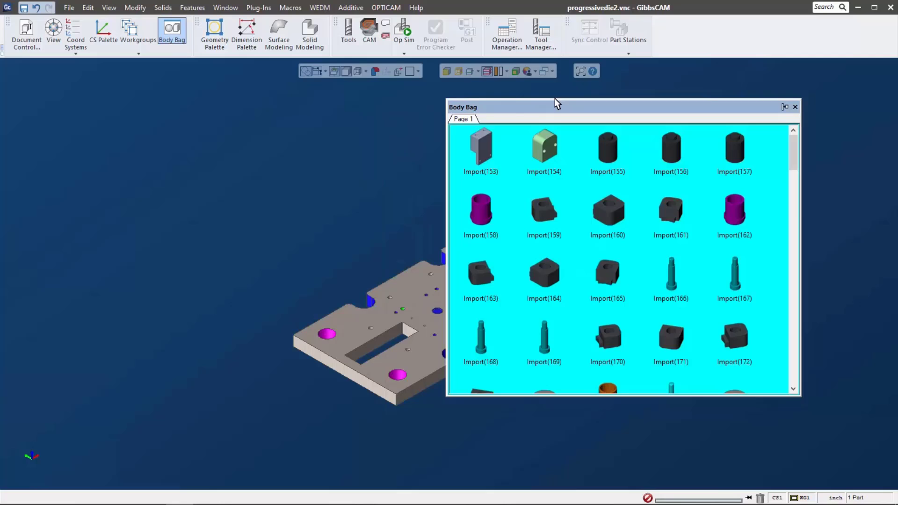
mouse_move(555, 107)
mouse_down()
mouse_move(828, 284)
mouse_move(881, 275)
mouse_up()
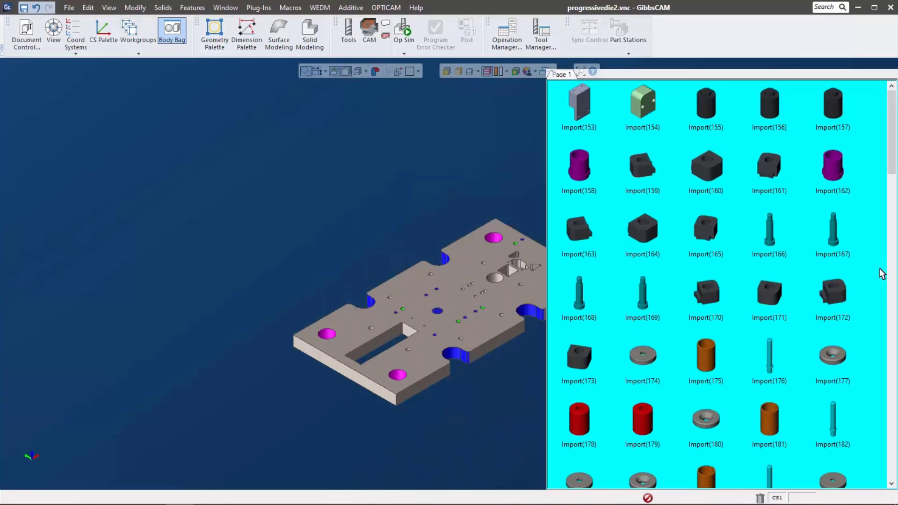
drag(545, 157, 761, 178)
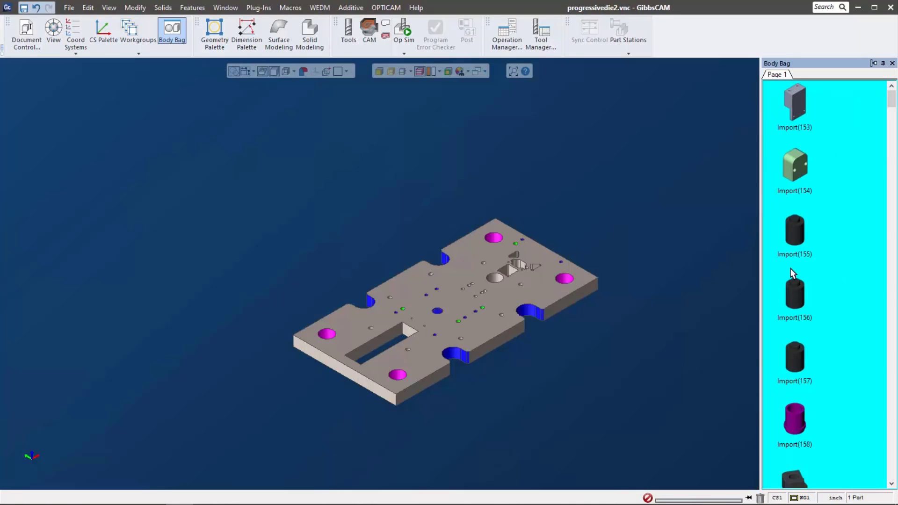
click(173, 34)
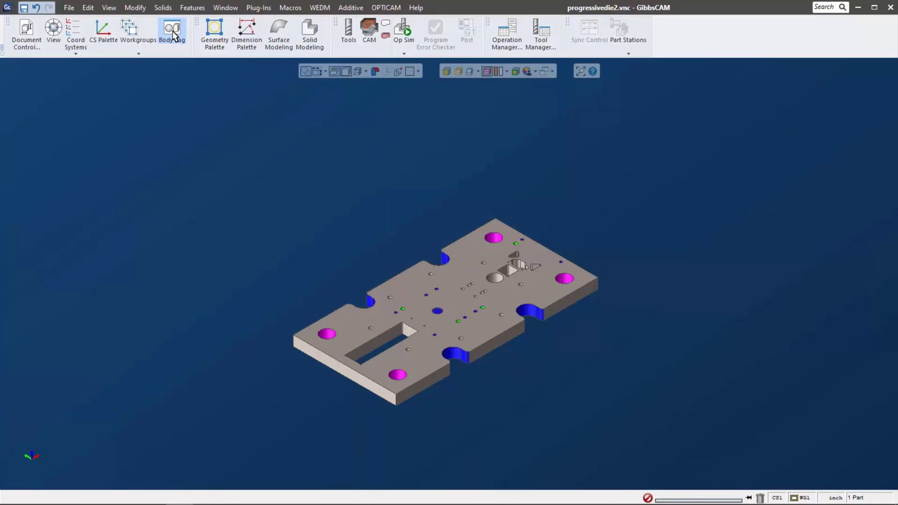
click(174, 34)
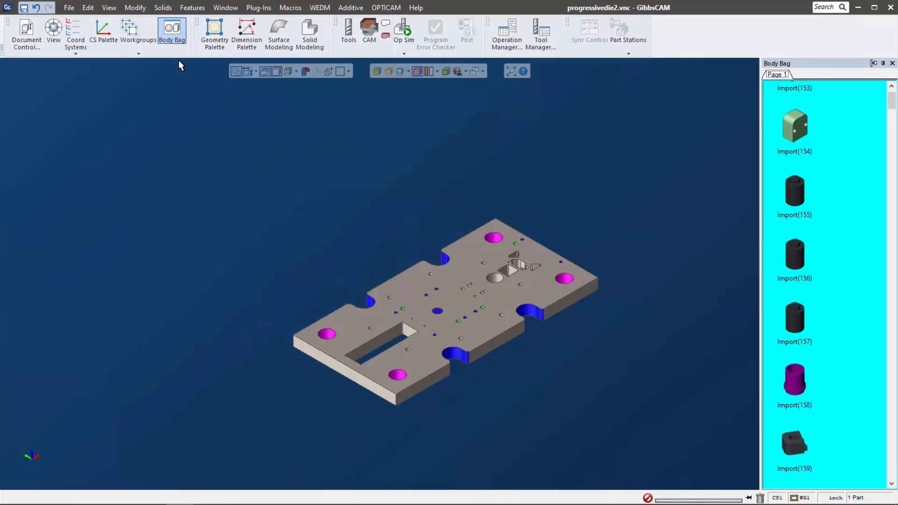
- Make the Workgroup list dockable and dock it beneath the Body Bag panel
click(127, 28)
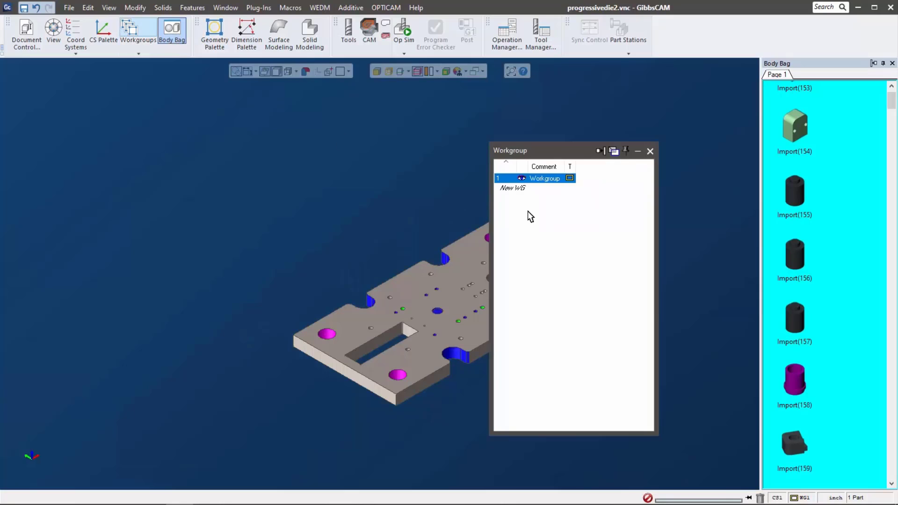
click(601, 151)
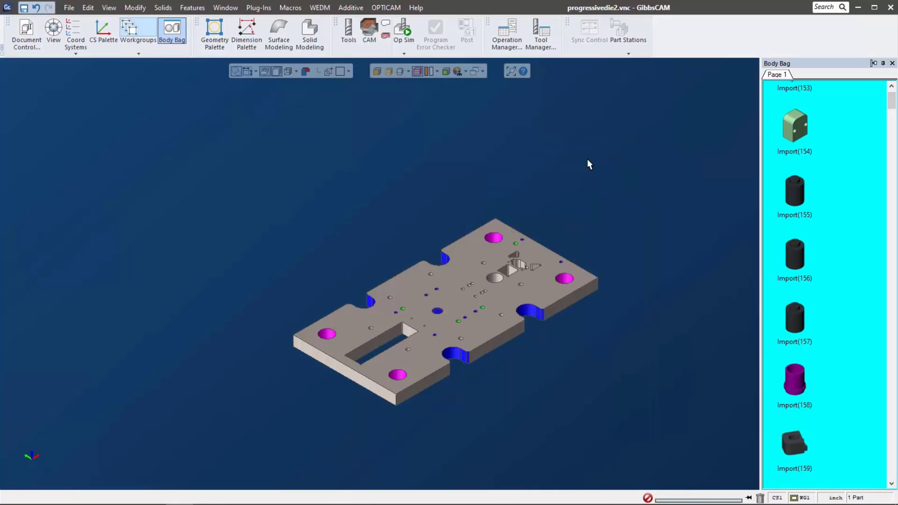
mouse_move(586, 153)
mouse_down()
mouse_move(841, 297)
mouse_move(832, 292)
mouse_move(855, 209)
mouse_up()
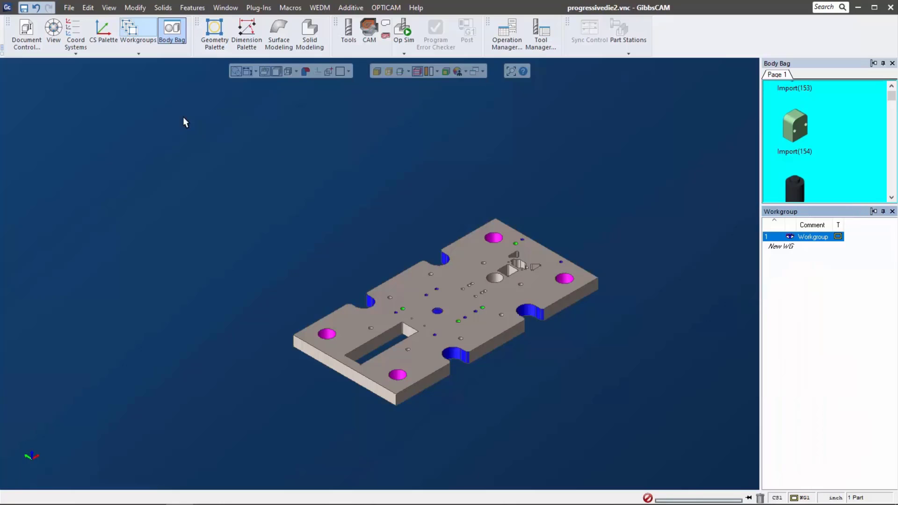
- Float the coordinate systems list and dock it under the Workgroup list
click(76, 22)
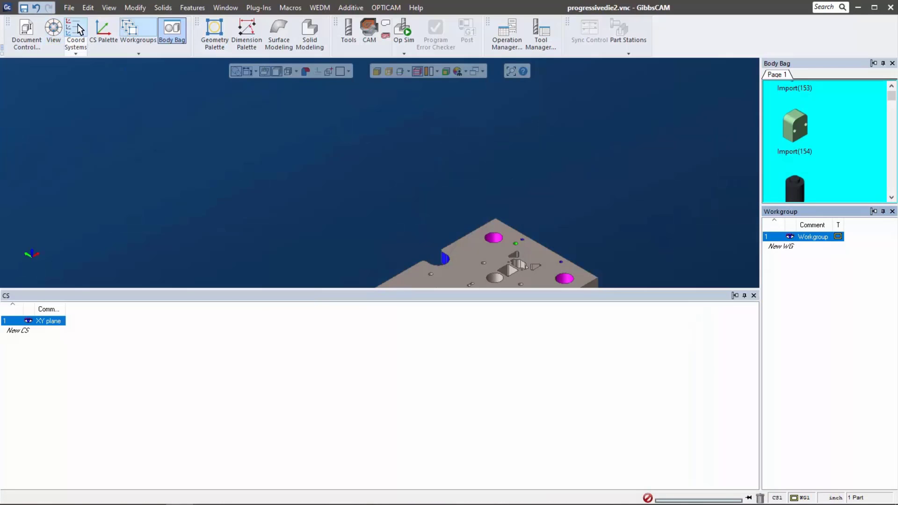
click(735, 296)
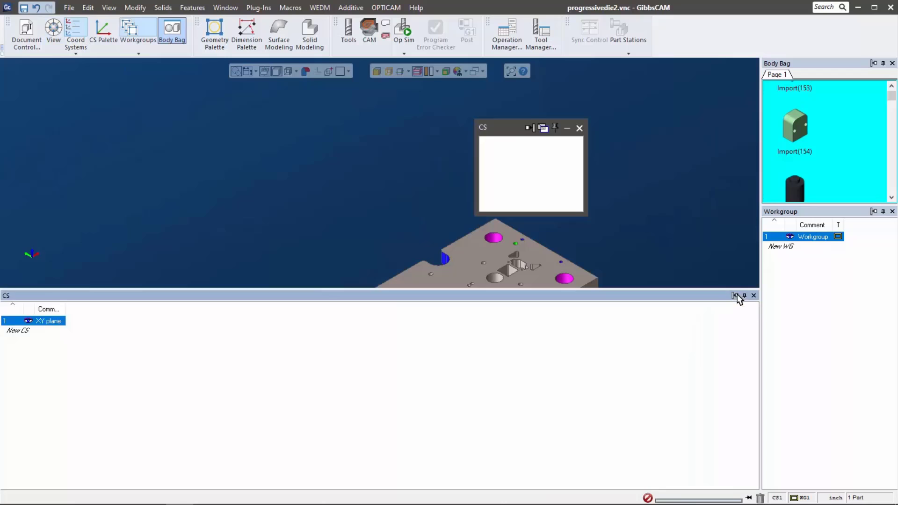
mouse_move(510, 133)
mouse_down()
mouse_move(460, 144)
mouse_move(822, 289)
mouse_move(828, 365)
mouse_up()
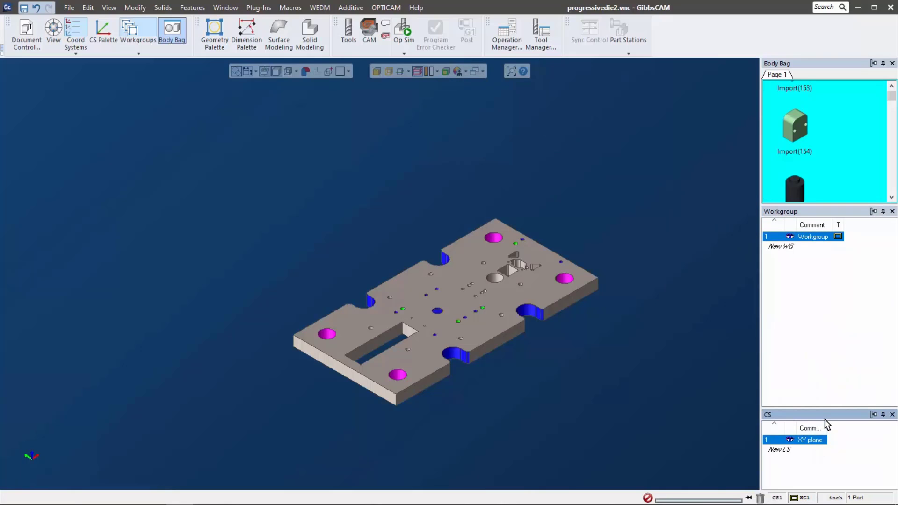
drag(830, 415, 831, 131)
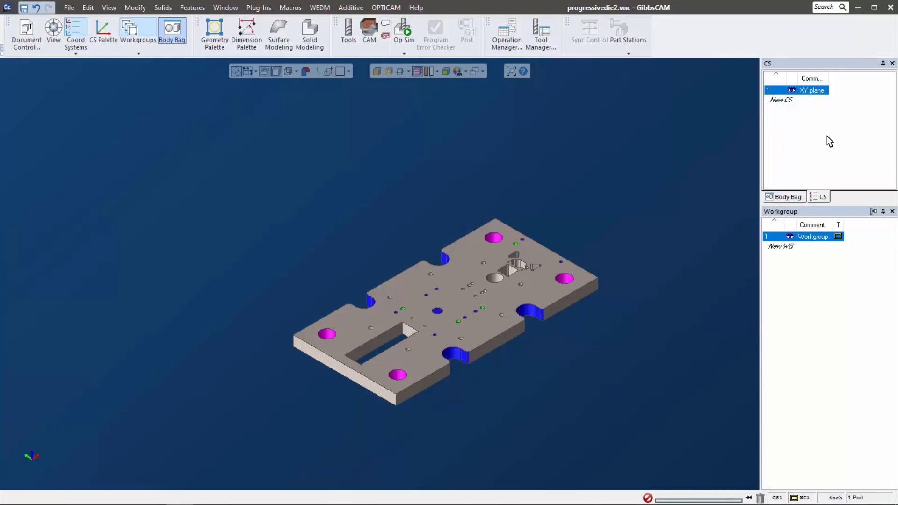
- Tab the coordinate systems panel with Body Bag and Workgroup, with tabs at top
mouse_move(775, 201)
mouse_down()
mouse_move(828, 266)
mouse_move(829, 280)
mouse_up()
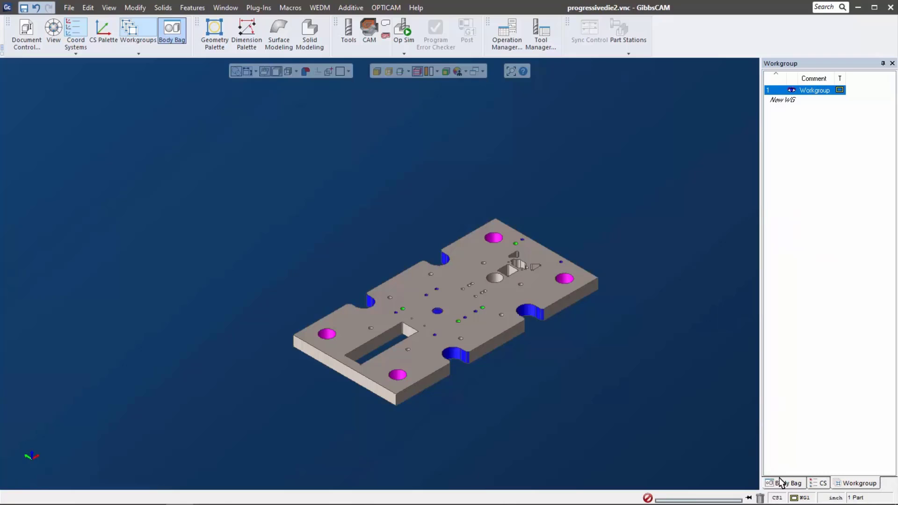
right_click(888, 485)
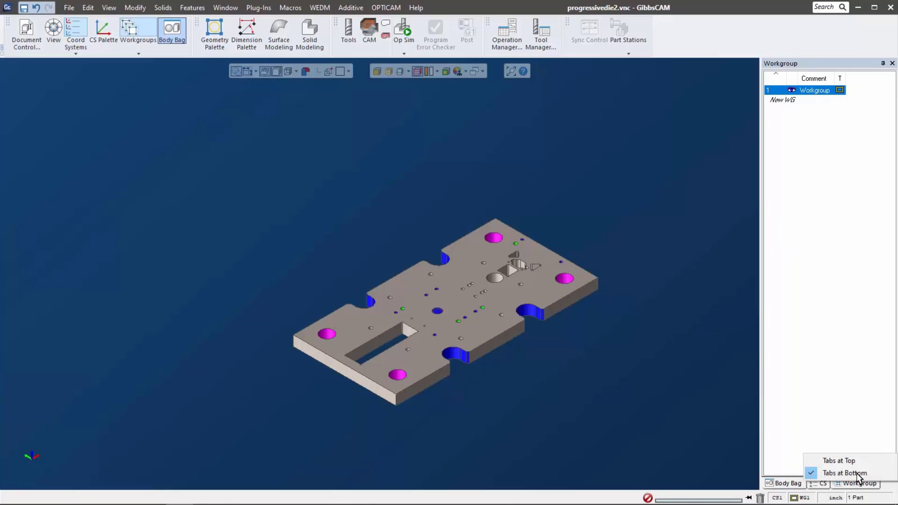
click(849, 461)
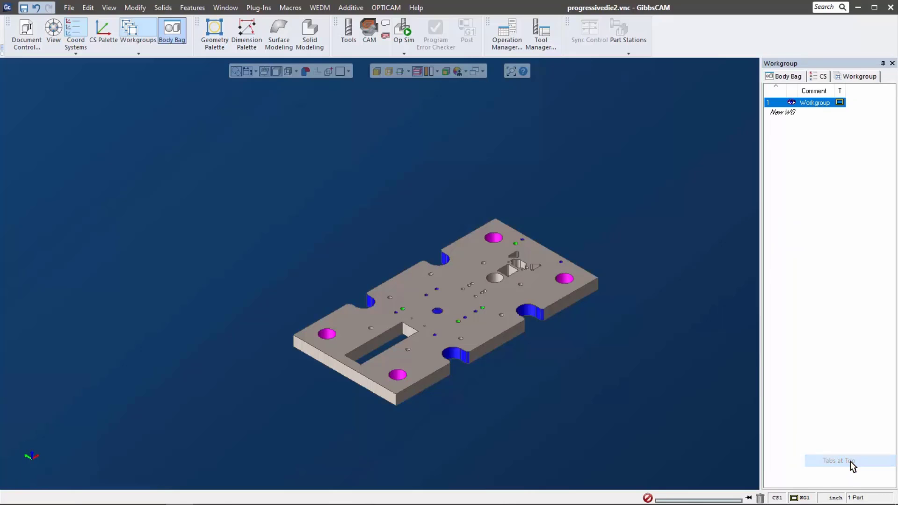
click(781, 76)
click(821, 77)
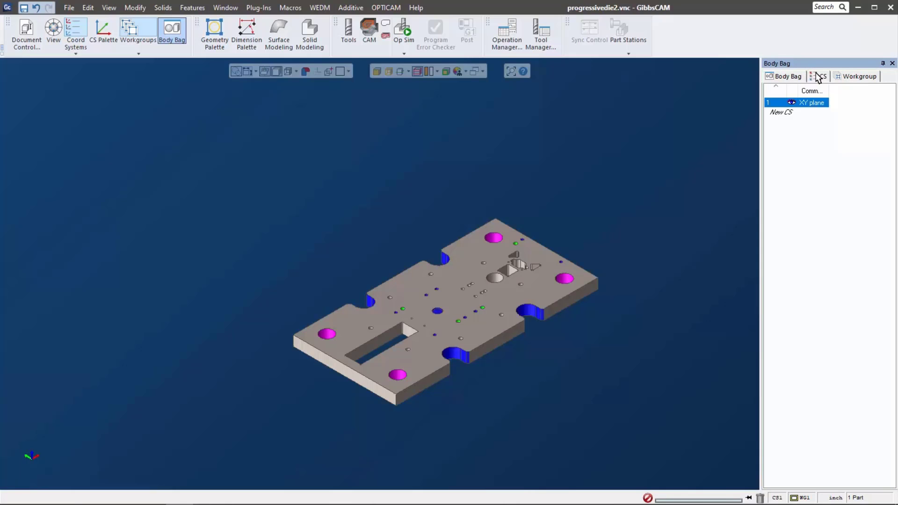
click(858, 76)
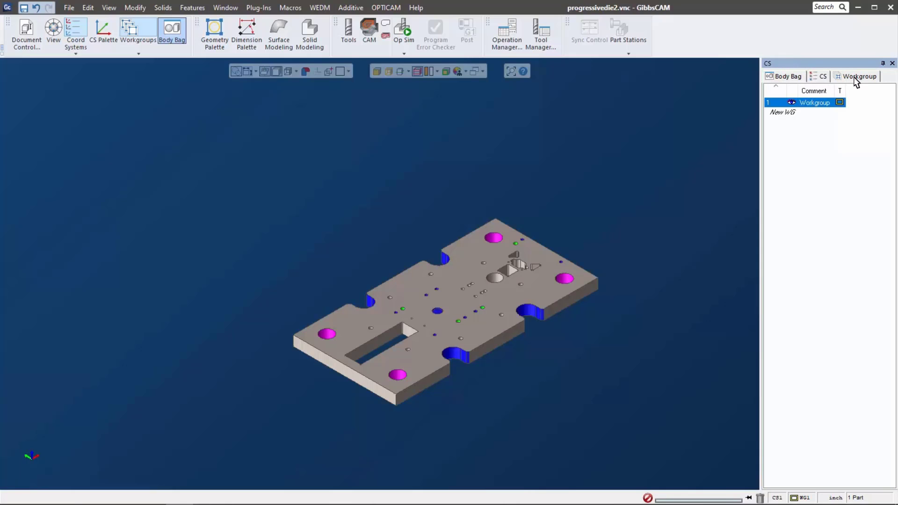
- Close the Workgroup, coordinate systems and Body Bag panels
click(892, 63)
click(892, 63)
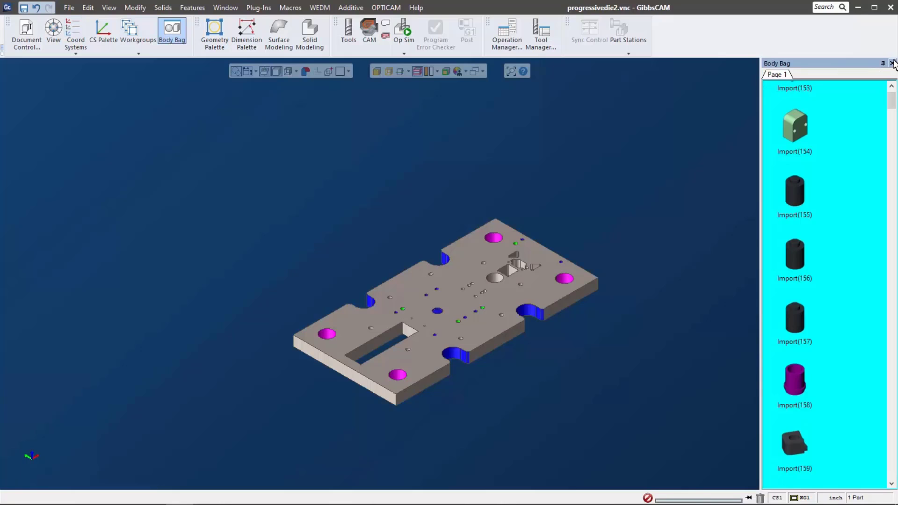
click(892, 63)
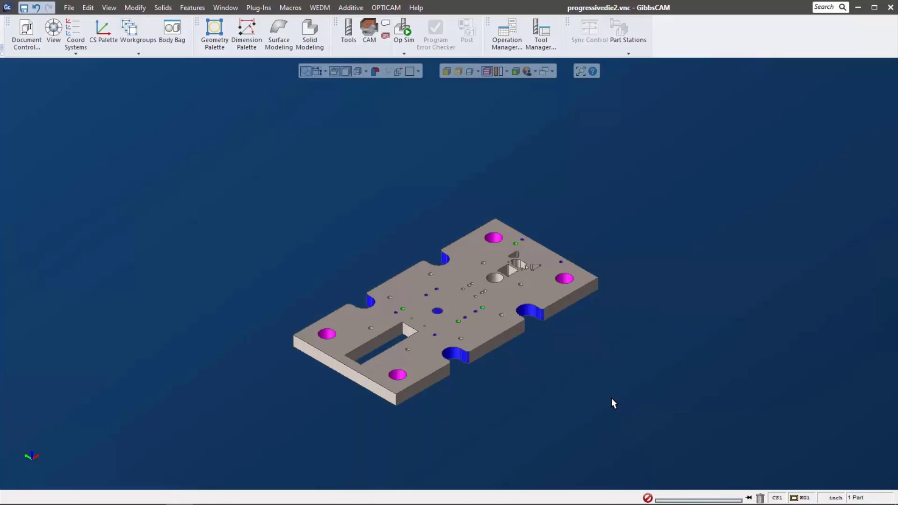
- Show the XY coordinate plane as a grid and orbit around the plate and grid
click(409, 71)
mouse_move(503, 184)
middle_down()
mouse_move(291, 131)
mouse_move(410, 138)
middle_up()
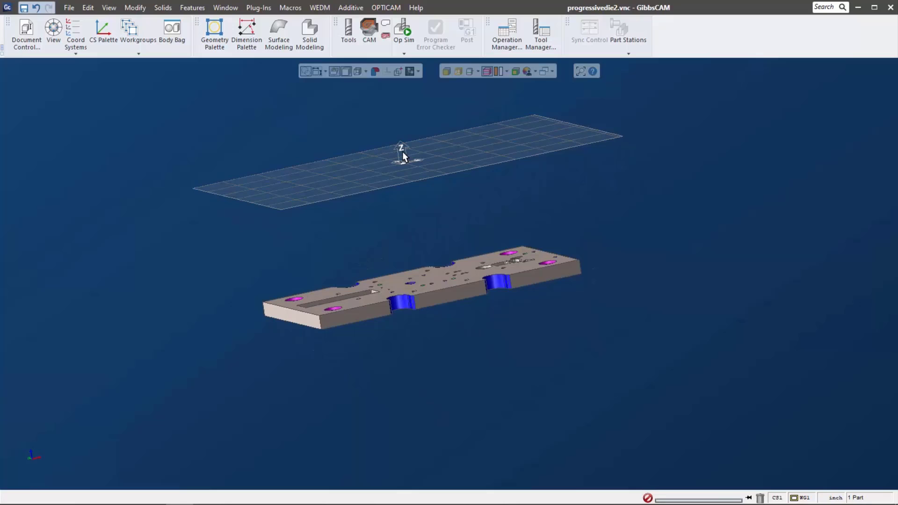
mouse_move(387, 185)
middle_down()
mouse_move(290, 137)
mouse_move(506, 226)
mouse_move(604, 353)
mouse_move(446, 243)
mouse_move(452, 221)
middle_up()
mouse_move(474, 269)
middle_down()
mouse_move(255, 166)
mouse_move(450, 290)
mouse_move(404, 378)
middle_up()
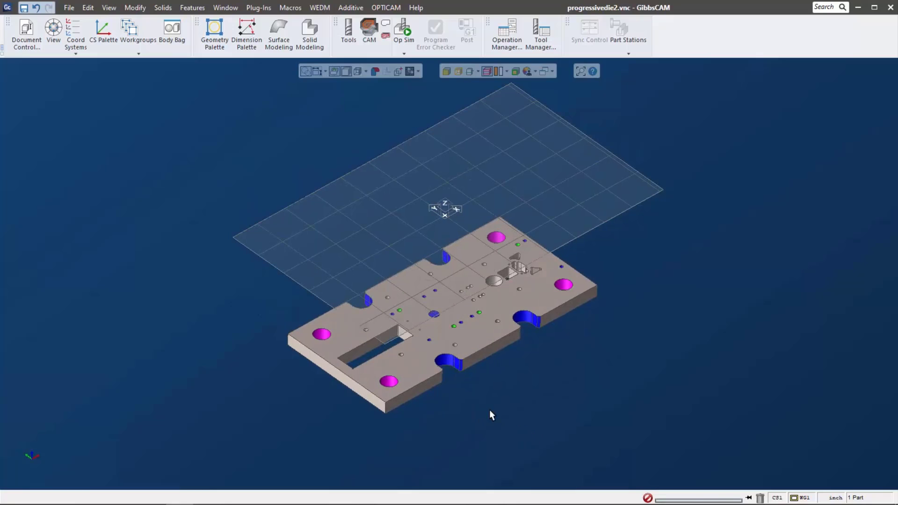
mouse_move(478, 399)
middle_down()
mouse_move(424, 341)
mouse_move(342, 308)
mouse_move(397, 297)
middle_up()
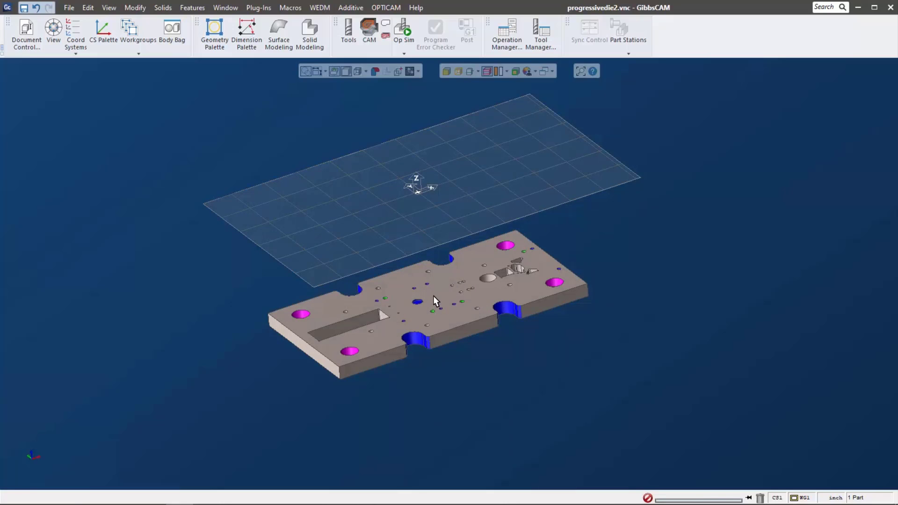
mouse_move(439, 326)
middle_down()
mouse_move(445, 306)
mouse_move(375, 211)
mouse_move(423, 300)
middle_up()
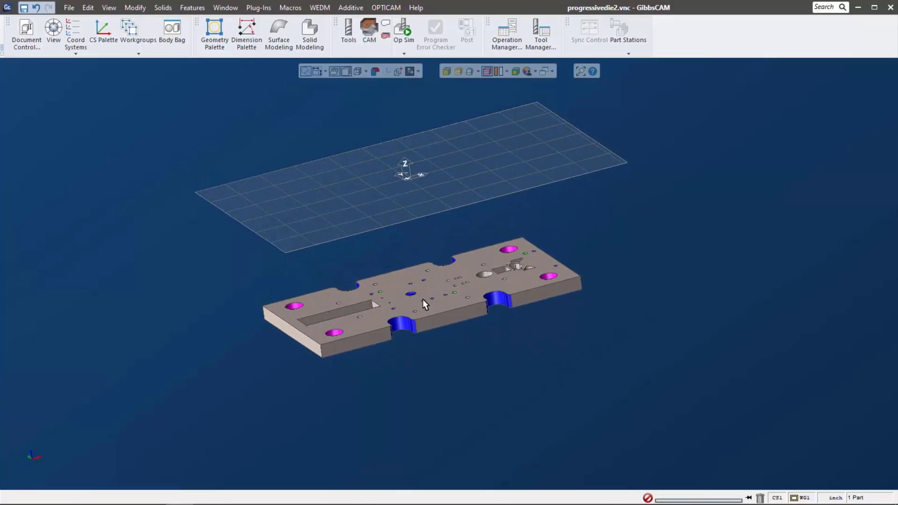
mouse_move(537, 302)
middle_down()
mouse_move(508, 309)
mouse_move(448, 362)
middle_up()
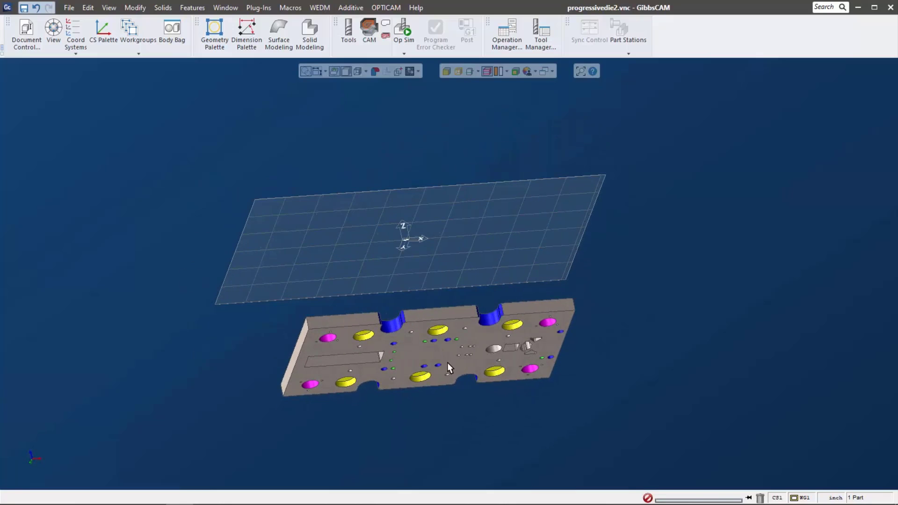
- Apply Align Face to CS to the plate and its top face so it lies flat on XY
click(419, 346)
right_click(419, 347)
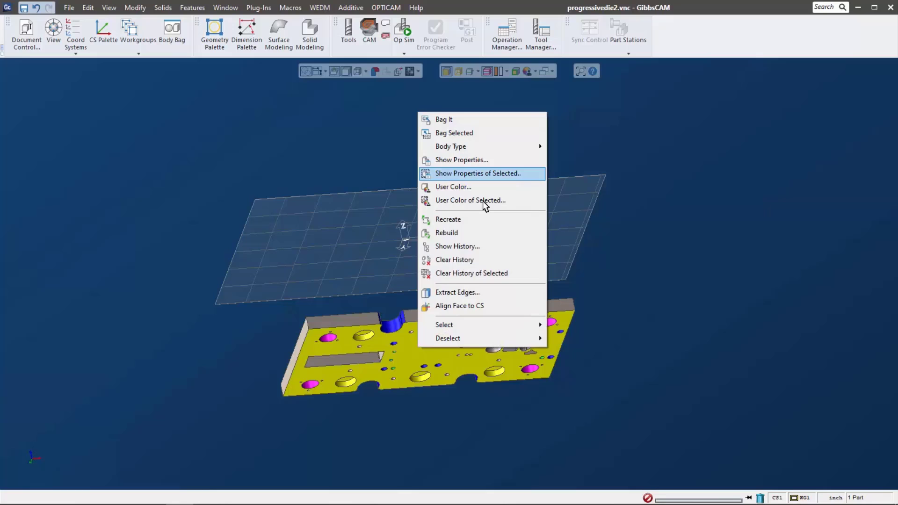
click(480, 307)
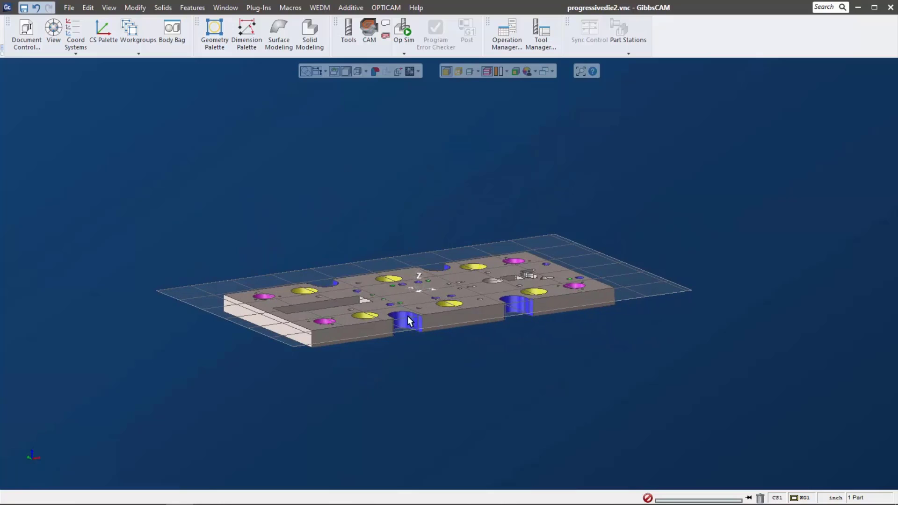
click(415, 292)
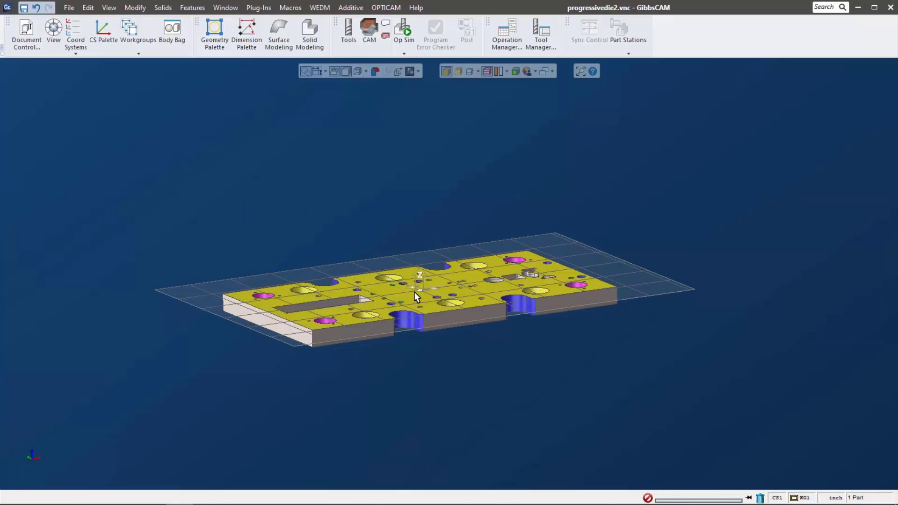
right_click(414, 292)
click(465, 246)
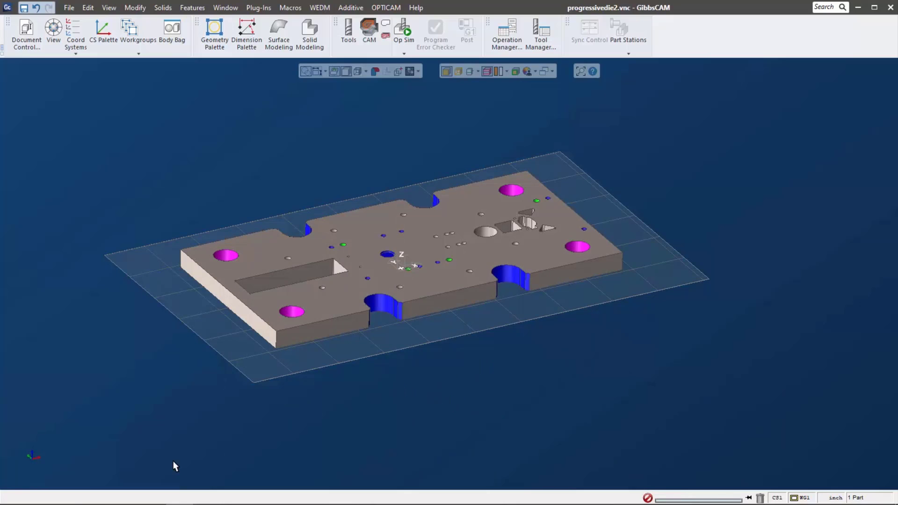
click(32, 458)
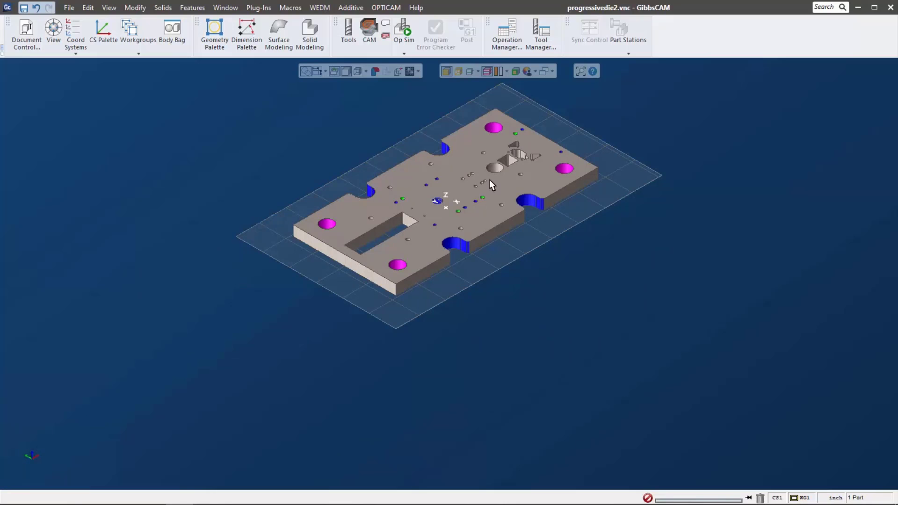
scroll(490, 179, up, 2)
scroll(485, 197, up, 2)
scroll(480, 213, up, 2)
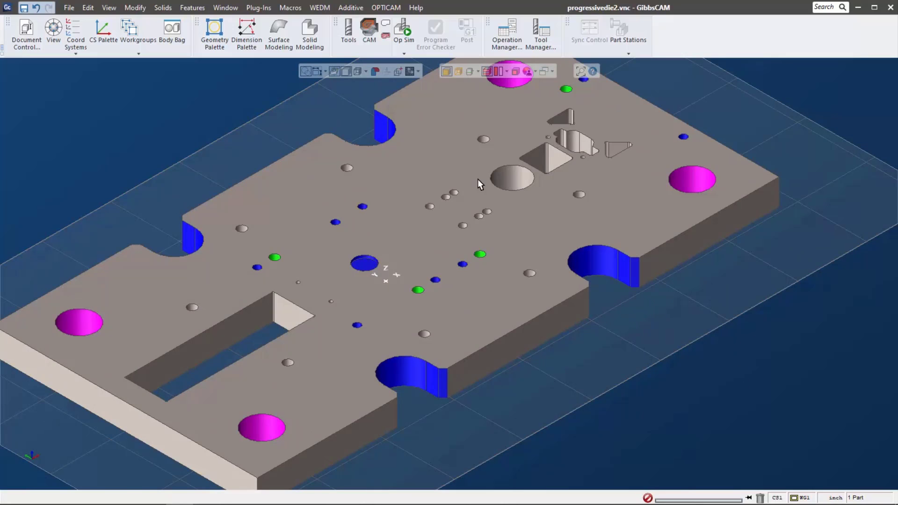
click(416, 148)
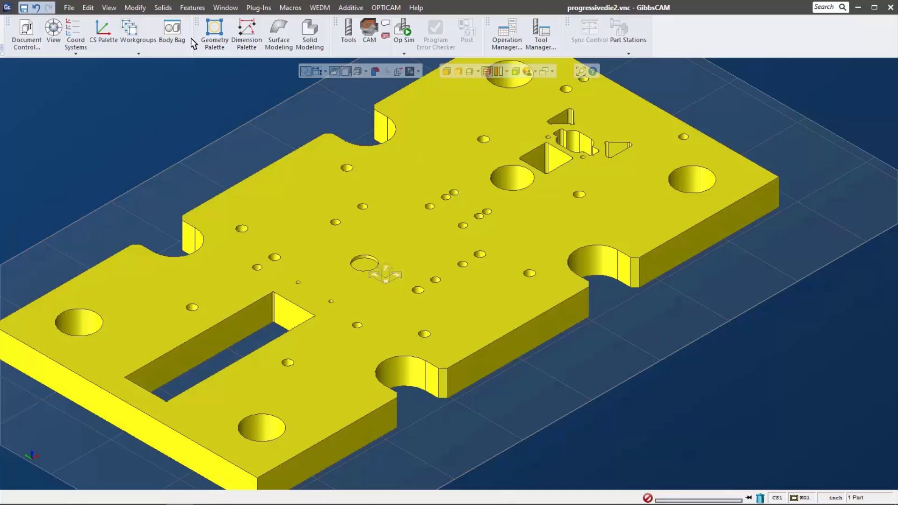
- Auto-recognise the plate's holes in the Hole Manager and group them automatically
click(193, 8)
key(Escape)
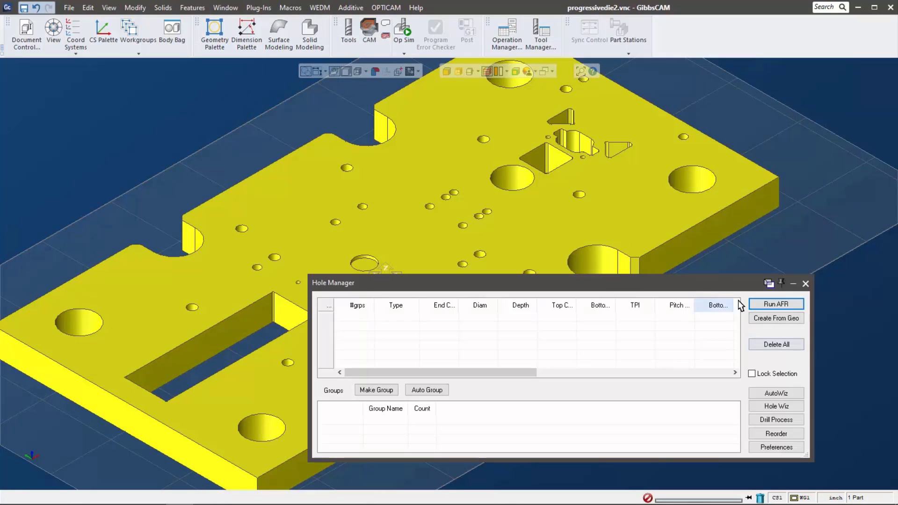
drag(697, 281, 562, 105)
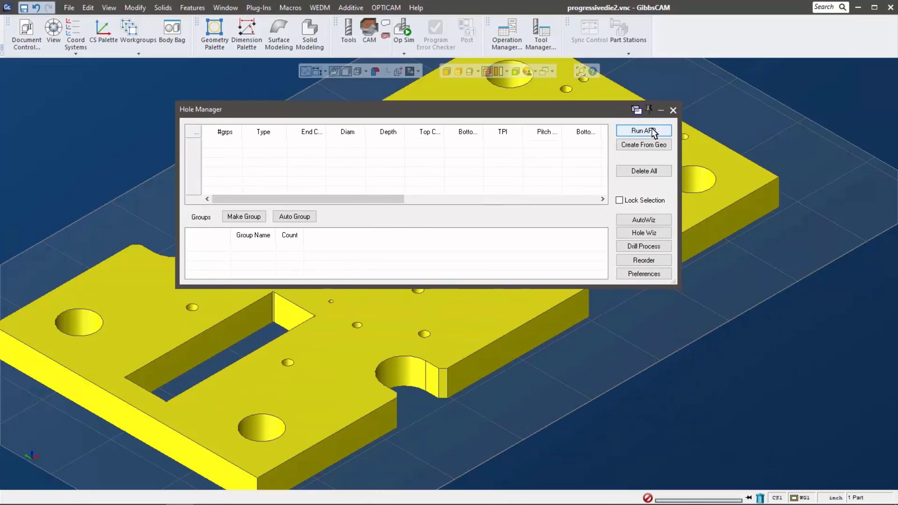
click(192, 8)
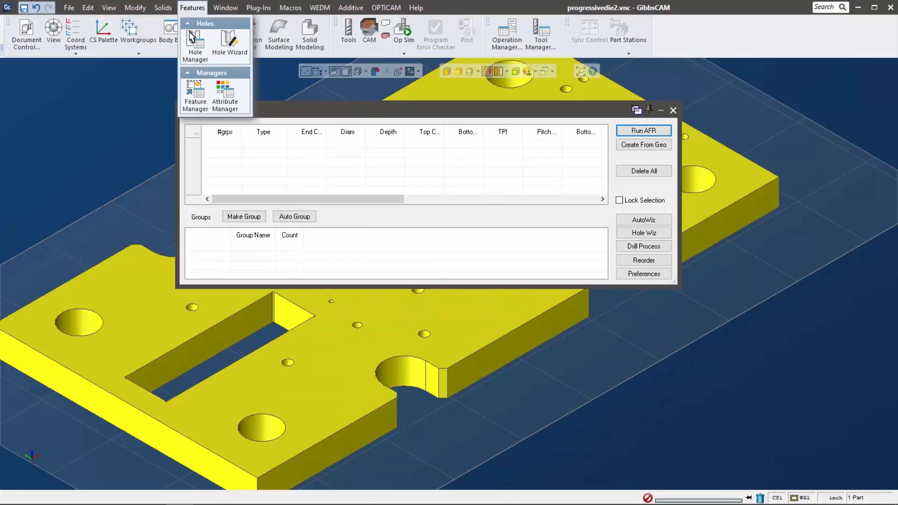
click(643, 130)
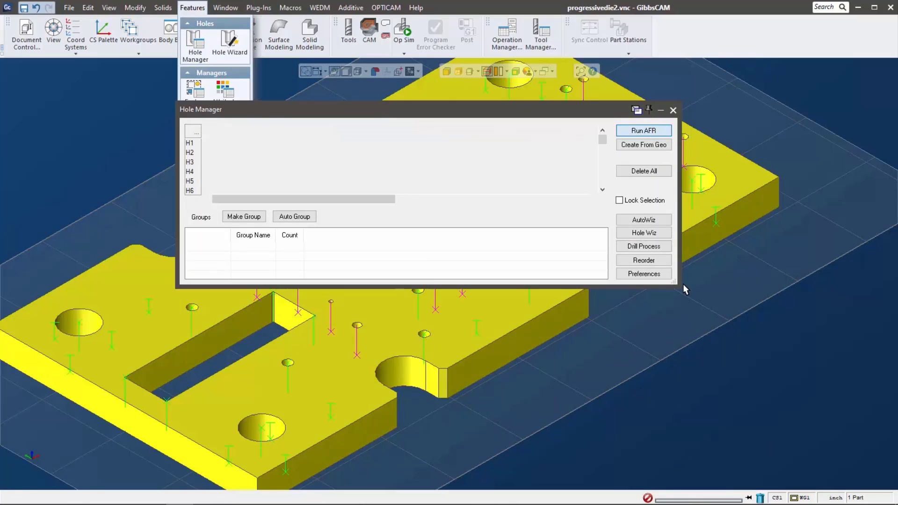
click(304, 218)
- Enlarge and reposition the Hole Manager to review the 12 groups, then close it
drag(322, 287, 326, 397)
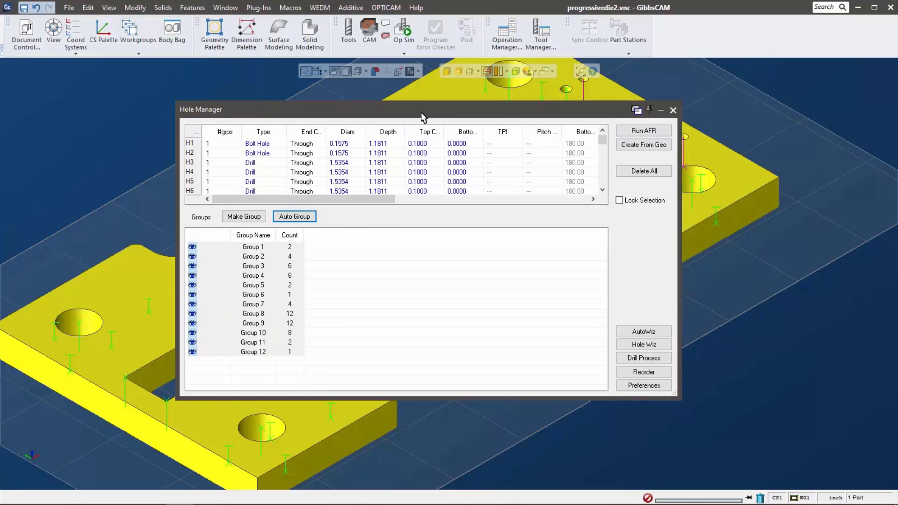
mouse_move(409, 108)
mouse_down()
mouse_move(716, 291)
mouse_move(708, 284)
mouse_up()
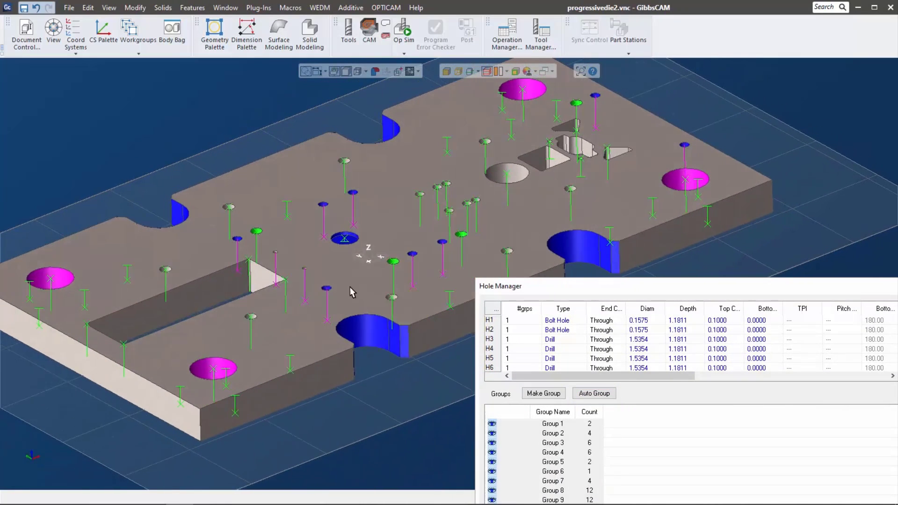
drag(566, 291, 559, 112)
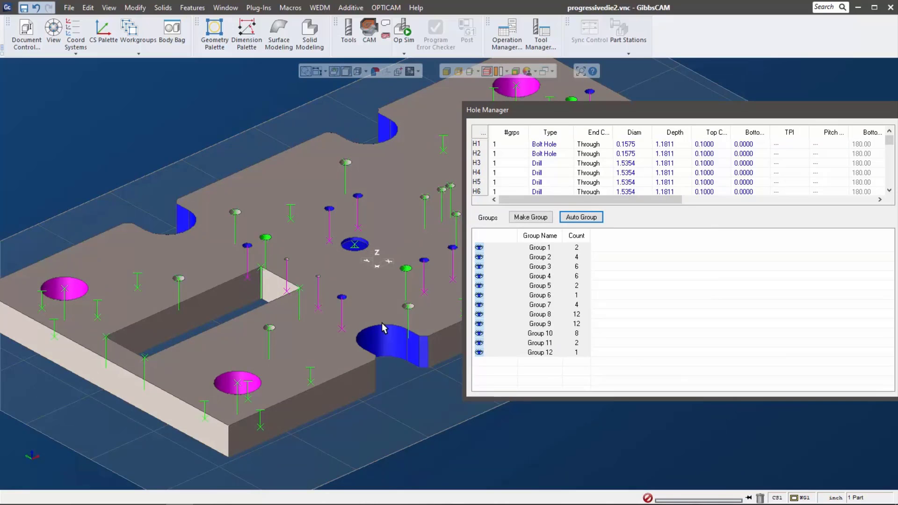
drag(603, 116, 244, 156)
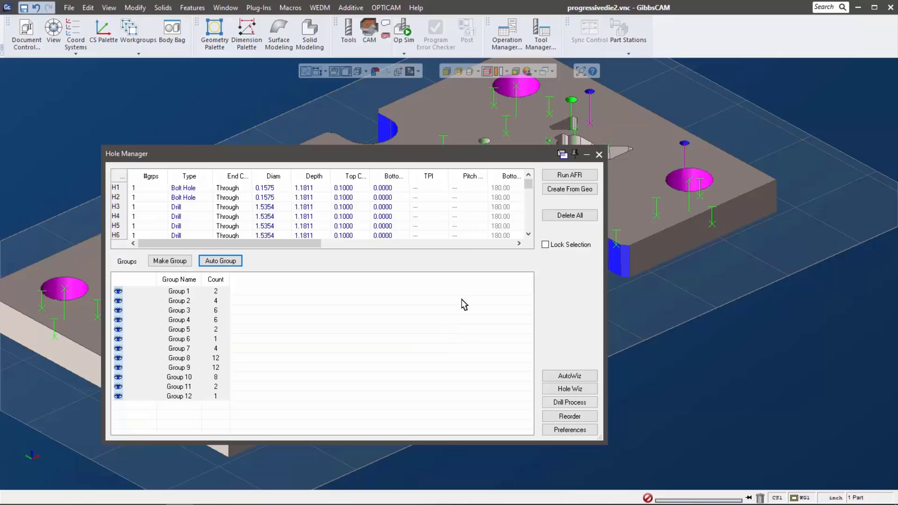
click(597, 155)
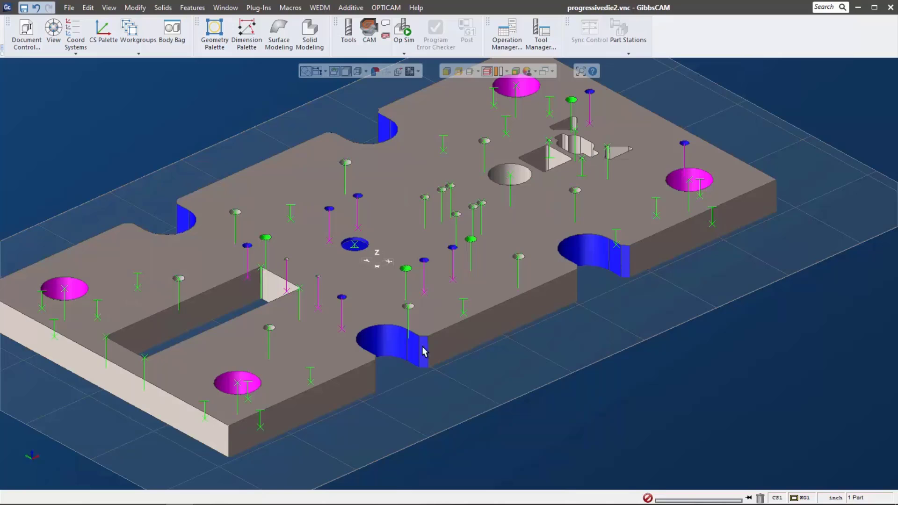
scroll(415, 375, down, 2)
scroll(240, 351, up, 2)
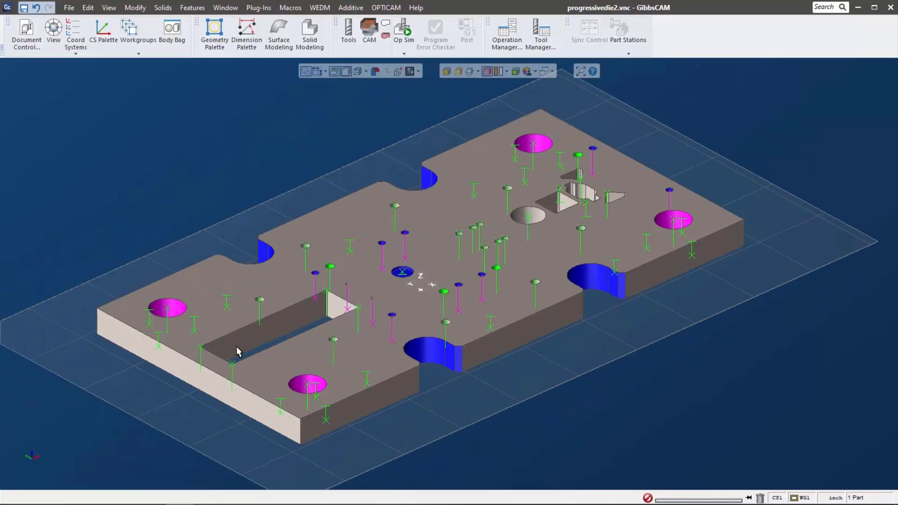
- Open the operation panels and select every hole in Group 9 from one hole
click(349, 31)
scroll(476, 311, up, 1)
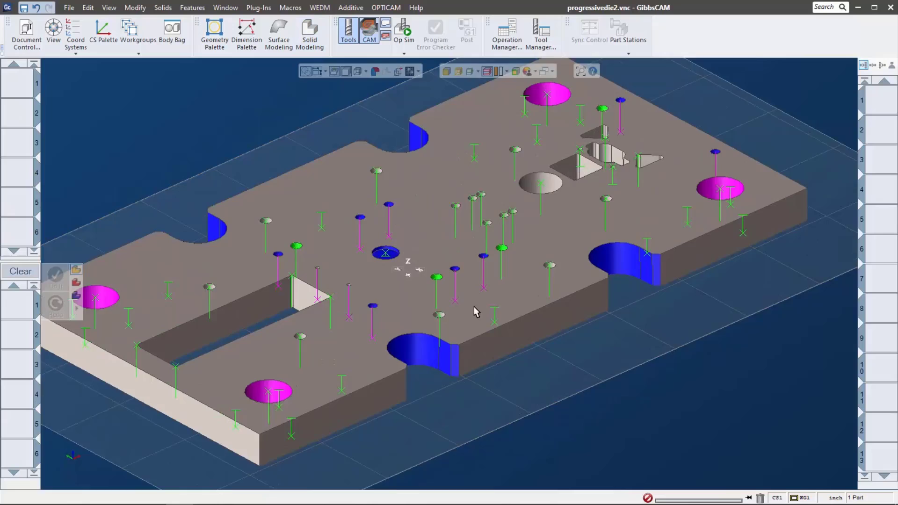
scroll(519, 232, up, 1)
scroll(514, 225, down, 1)
scroll(514, 224, up, 2)
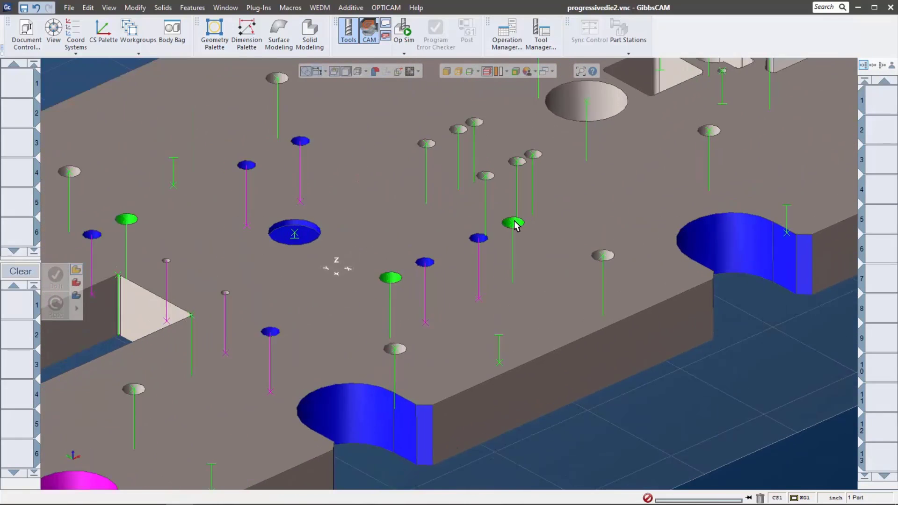
scroll(514, 224, up, 1)
click(514, 225)
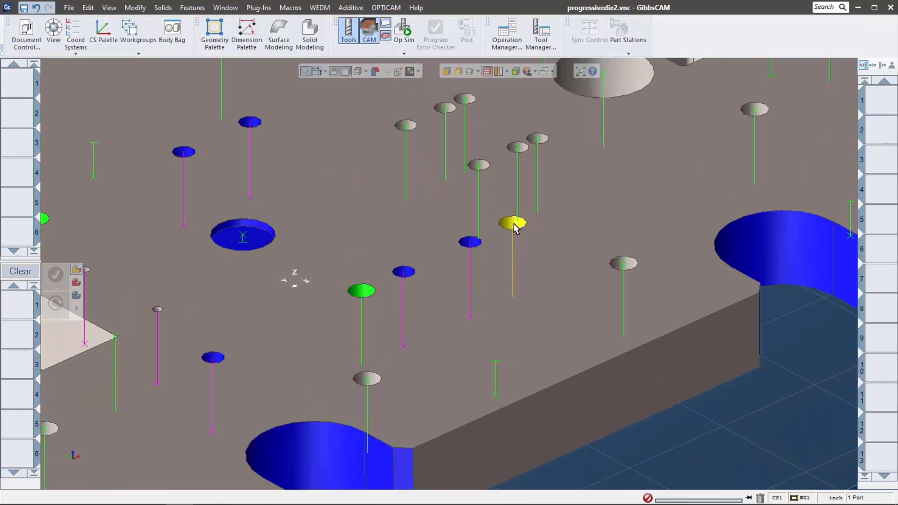
right_click(514, 225)
mouse_move(557, 297)
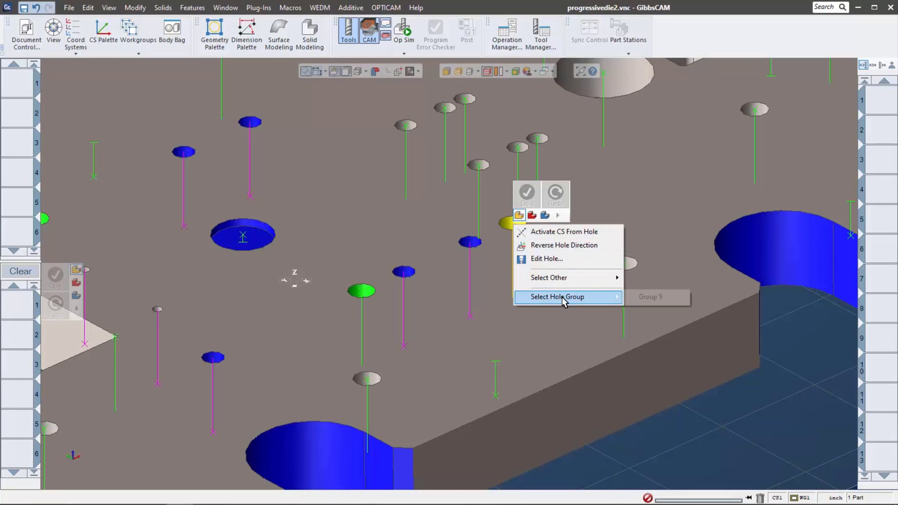
click(663, 298)
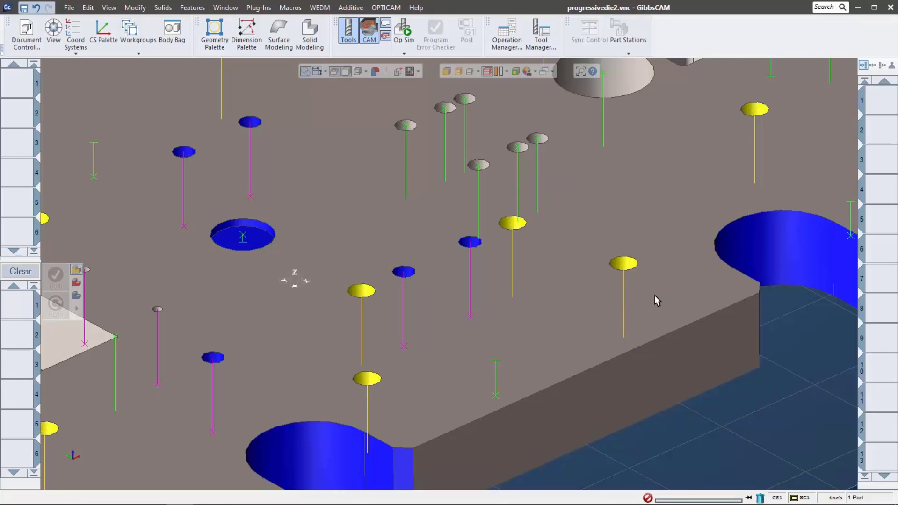
scroll(650, 296, down, 3)
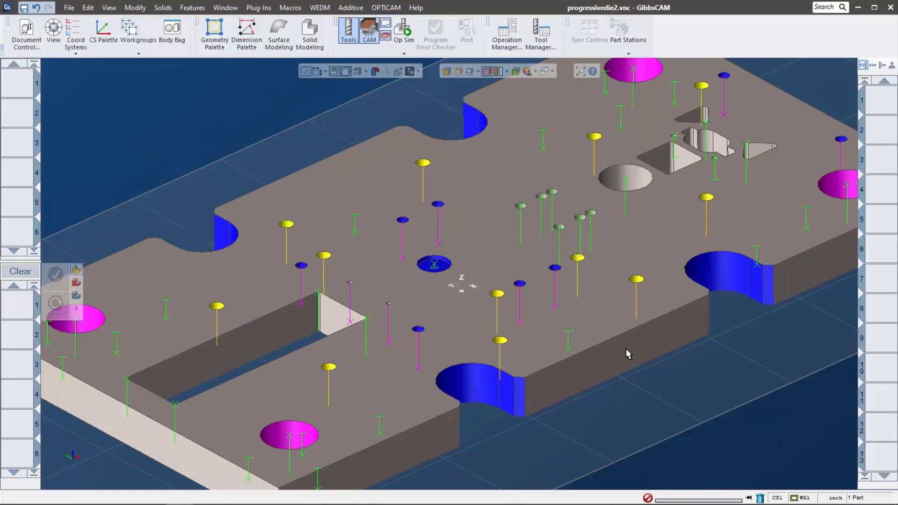
- Render the die plate in CAD Color and snap the view to isometric
click(532, 73)
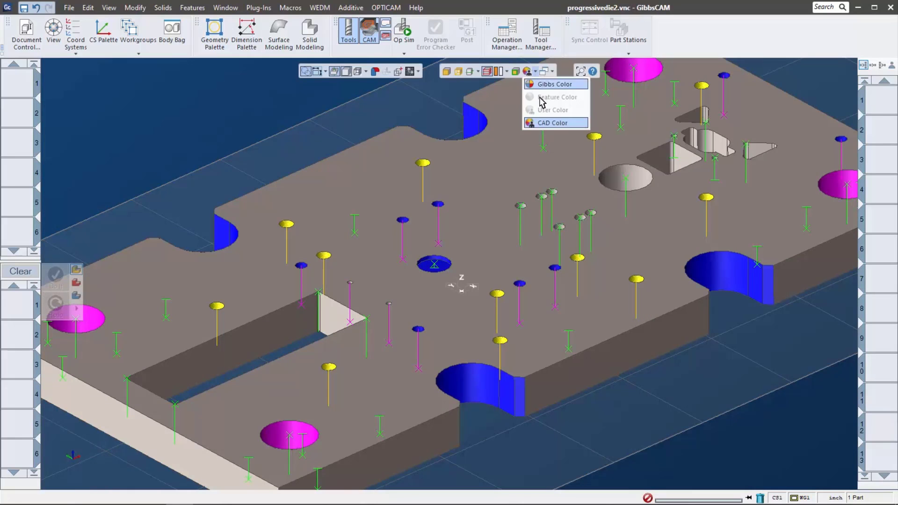
click(552, 86)
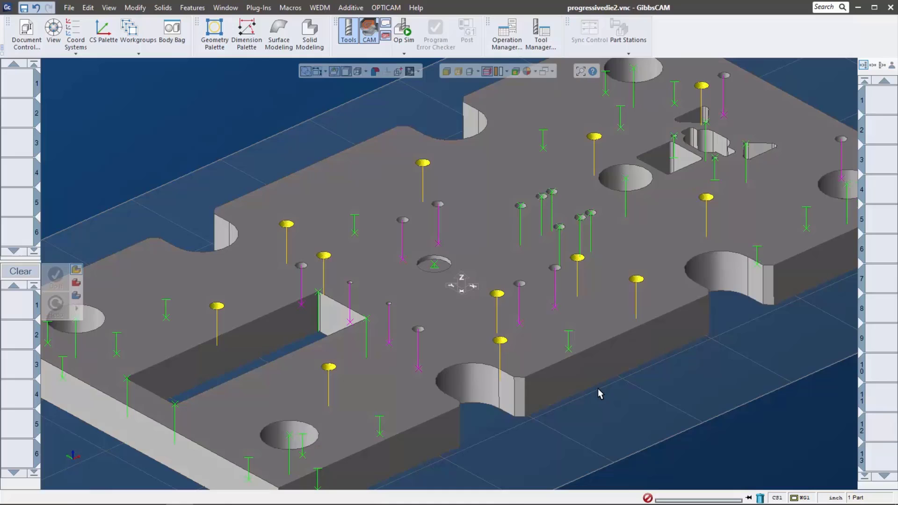
scroll(581, 221, down, 5)
click(83, 481)
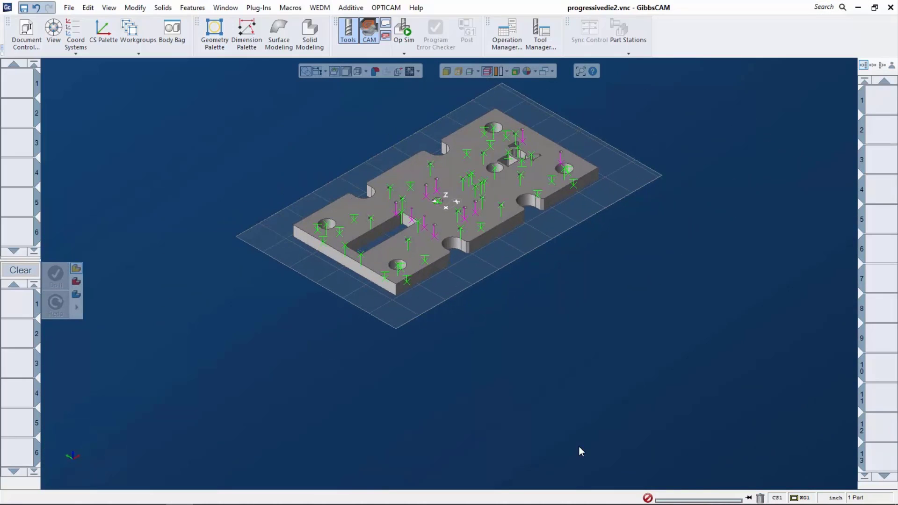
- Create a 0.906 drill in tool slot 1, leaving the gauge at Use Diam
double_click(14, 83)
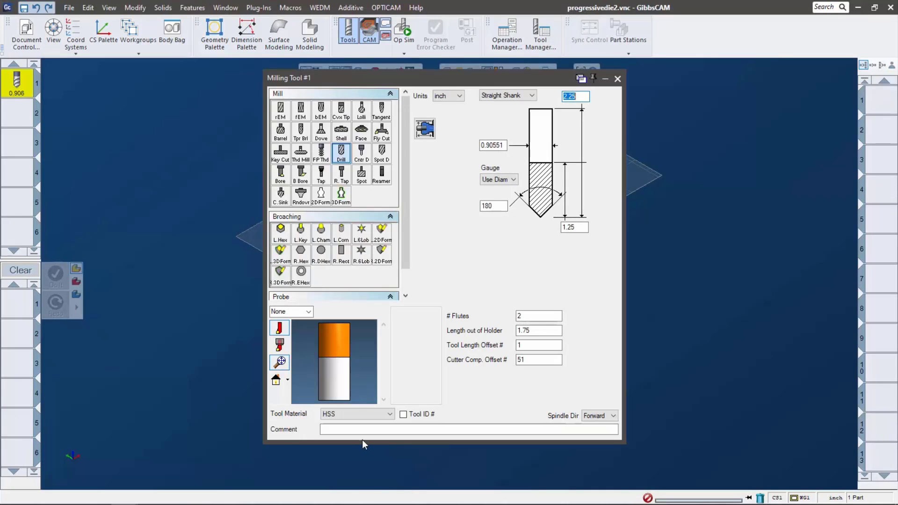
click(503, 181)
scroll(509, 352, down, 3)
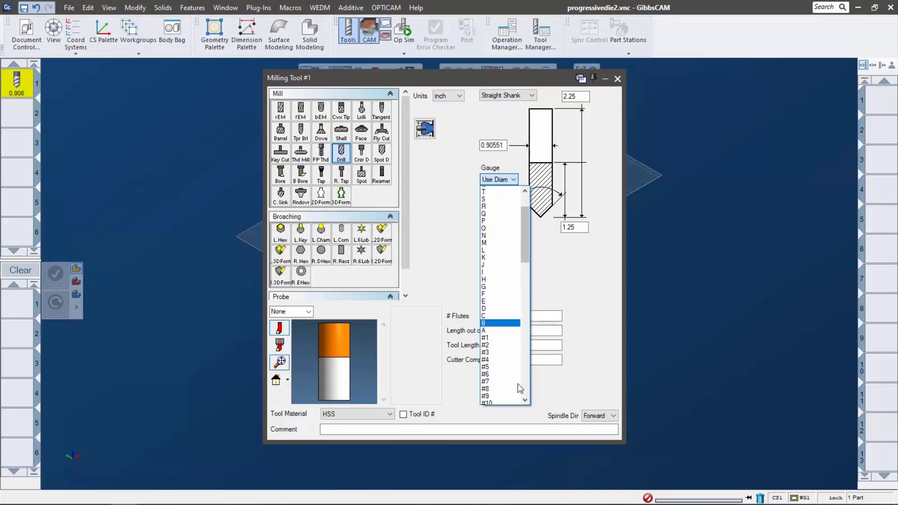
scroll(500, 365, down, 6)
scroll(490, 380, down, 6)
scroll(492, 379, up, 5)
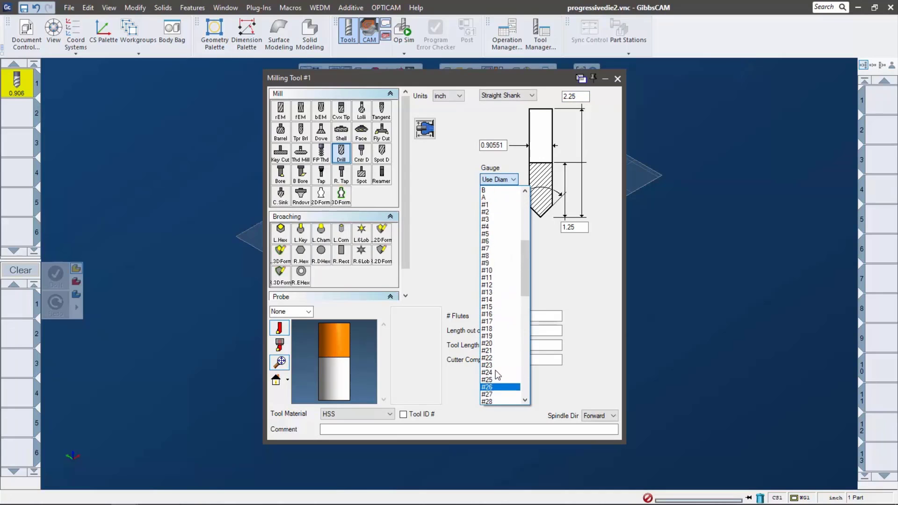
scroll(496, 375, up, 5)
scroll(501, 373, up, 5)
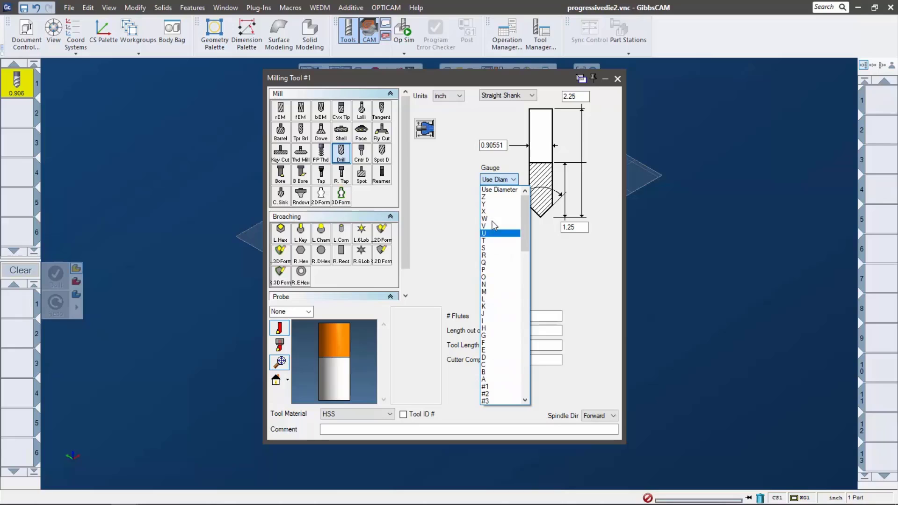
click(440, 194)
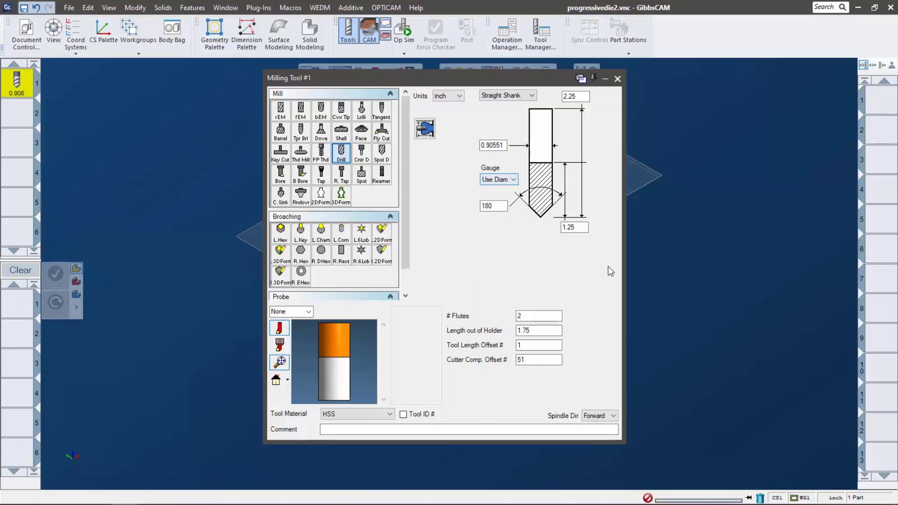
click(616, 80)
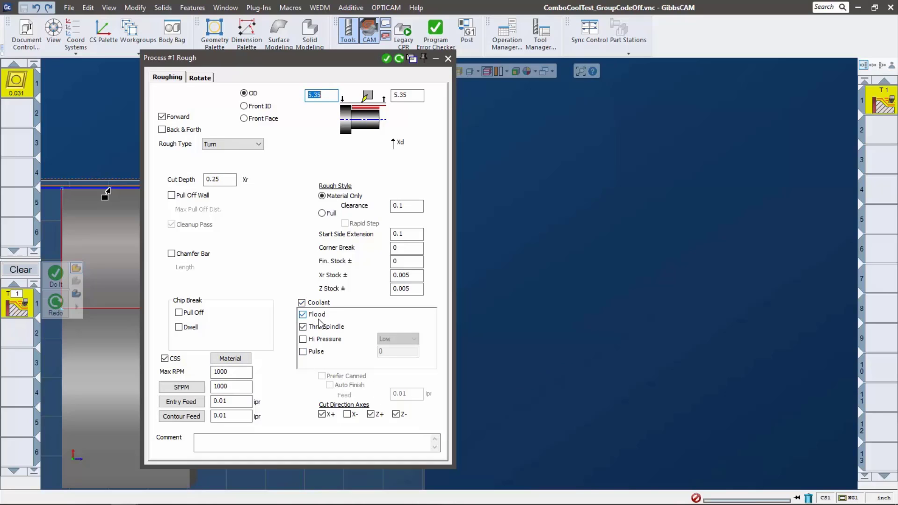
- Turn on Pulse, Hi Pressure and Thru Spindle coolant alongside Flood in Process #1 Rough
click(304, 353)
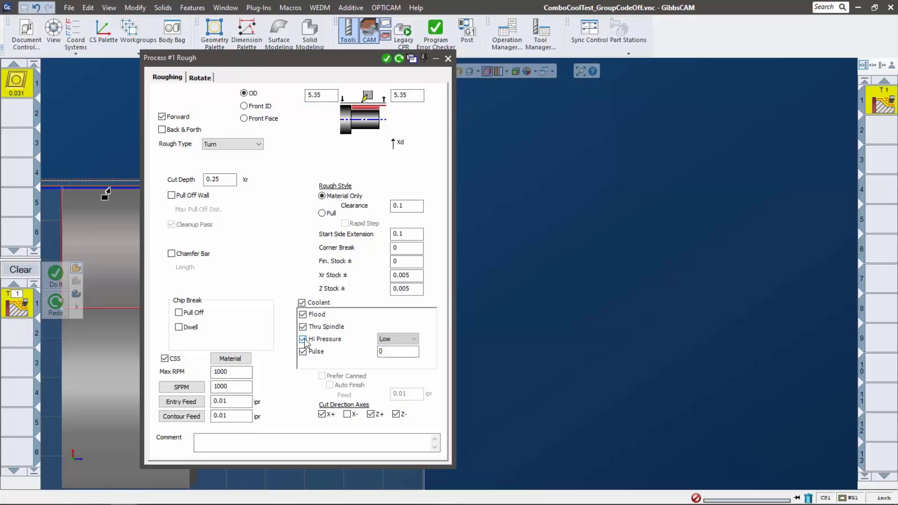
click(303, 340)
click(303, 315)
click(303, 339)
click(304, 315)
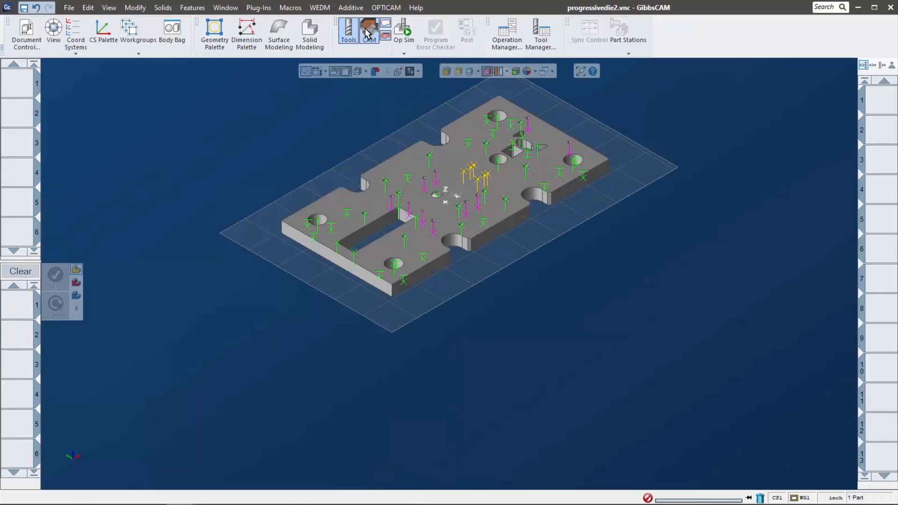
click(351, 31)
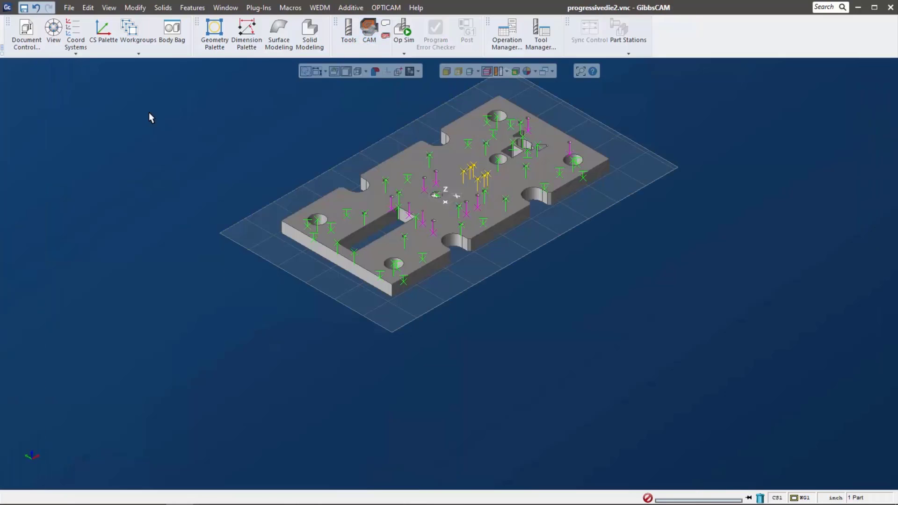
click(54, 30)
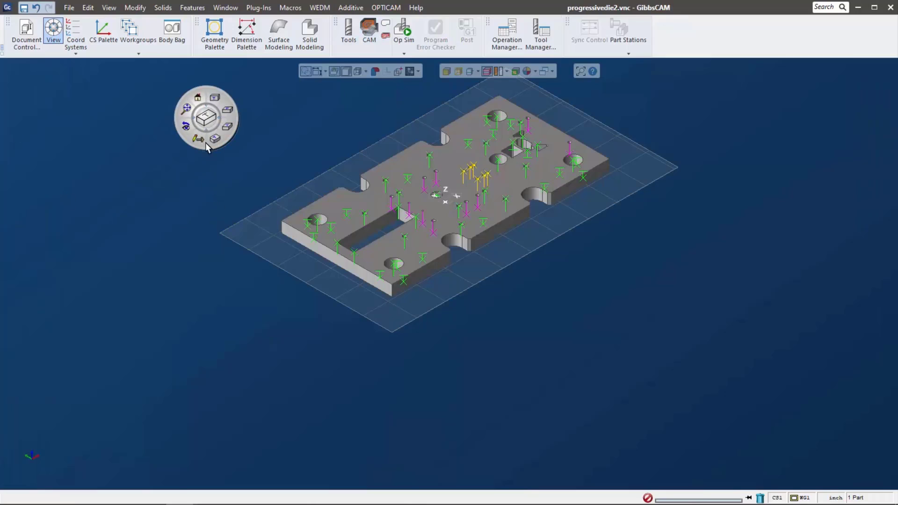
right_click(208, 127)
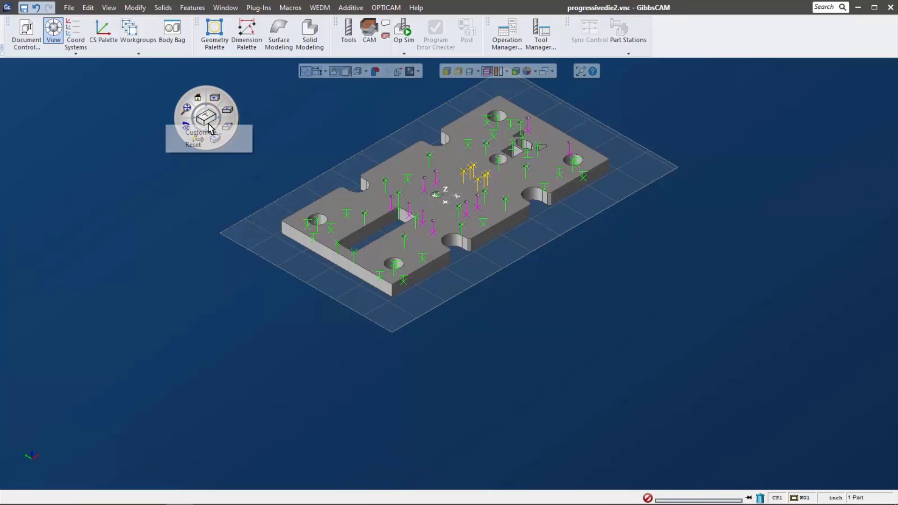
click(202, 133)
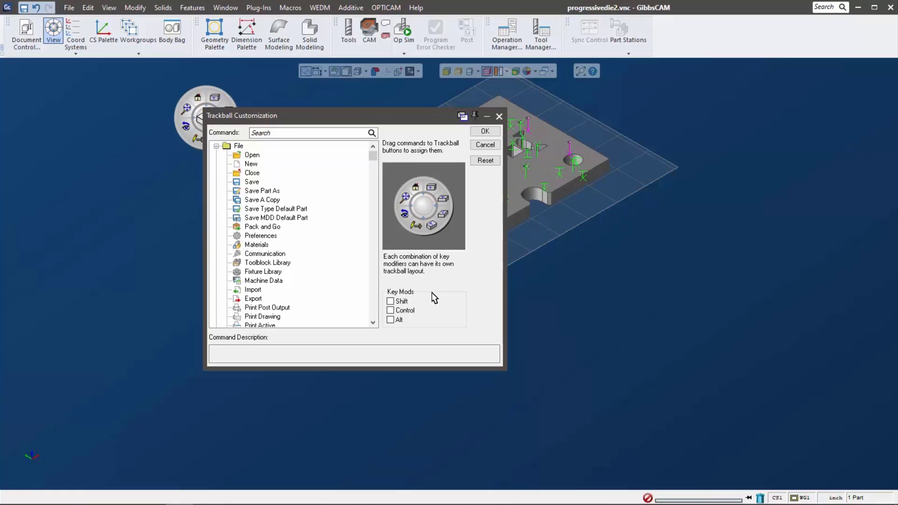
click(391, 302)
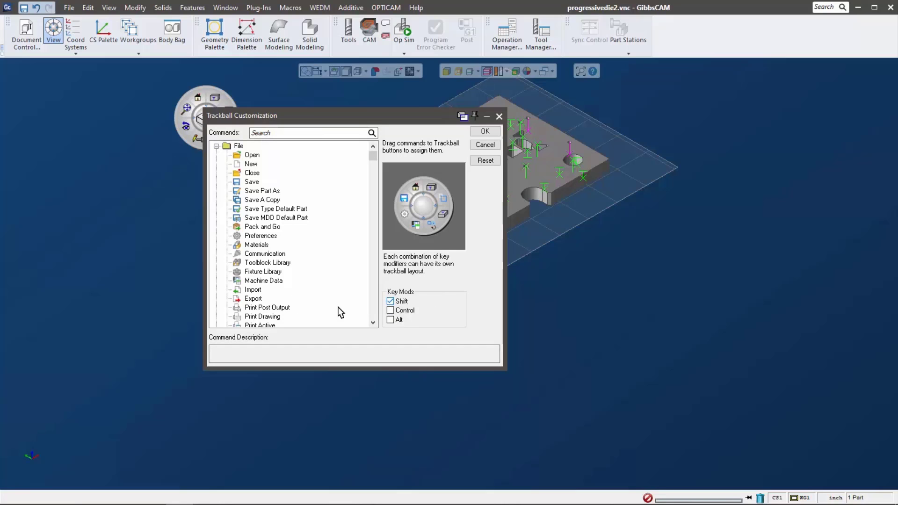
drag(370, 153, 356, 323)
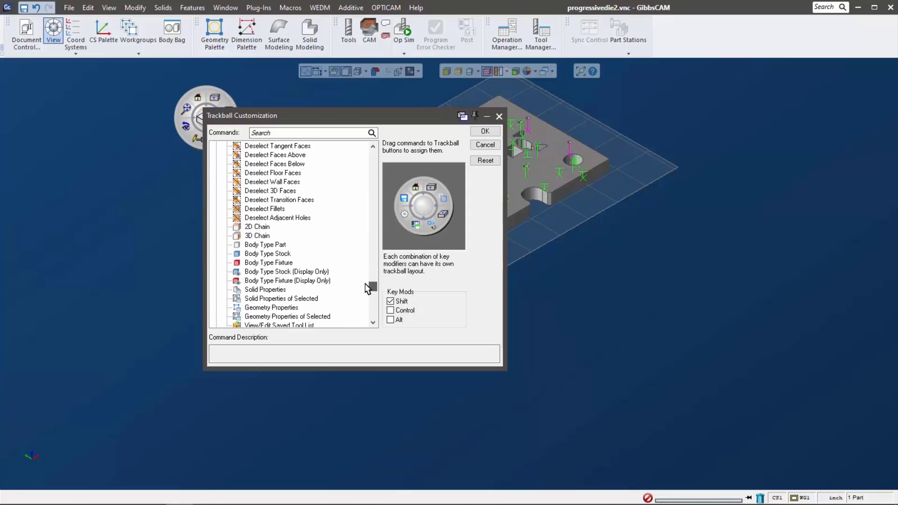
drag(356, 323, 453, 209)
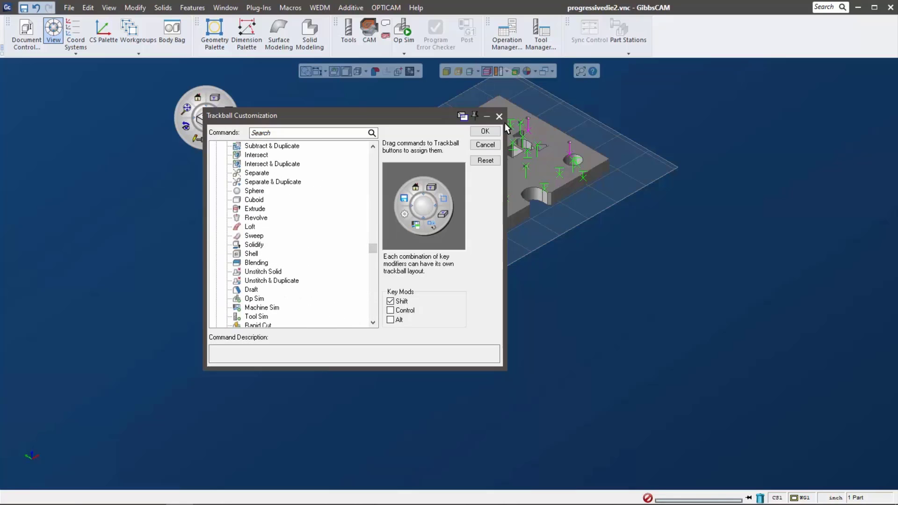
click(484, 132)
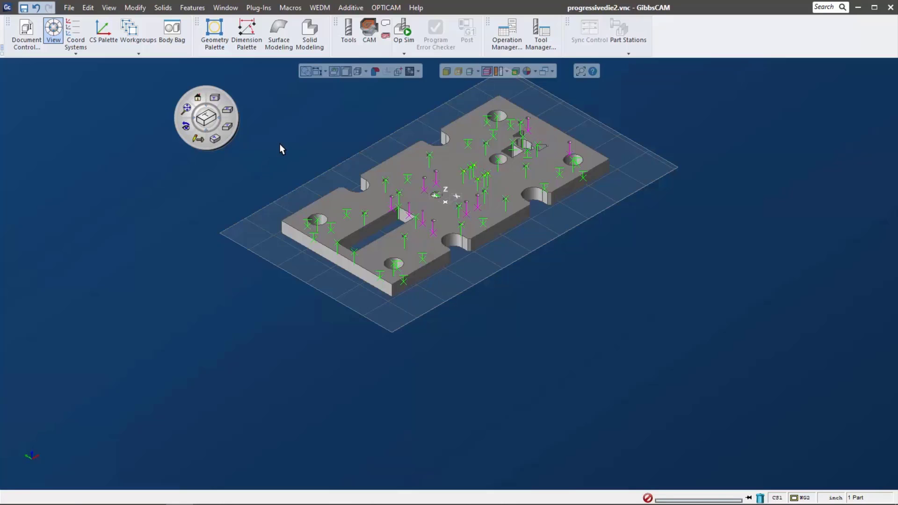
- Switch to top view, then select and delete the die plate part
click(208, 111)
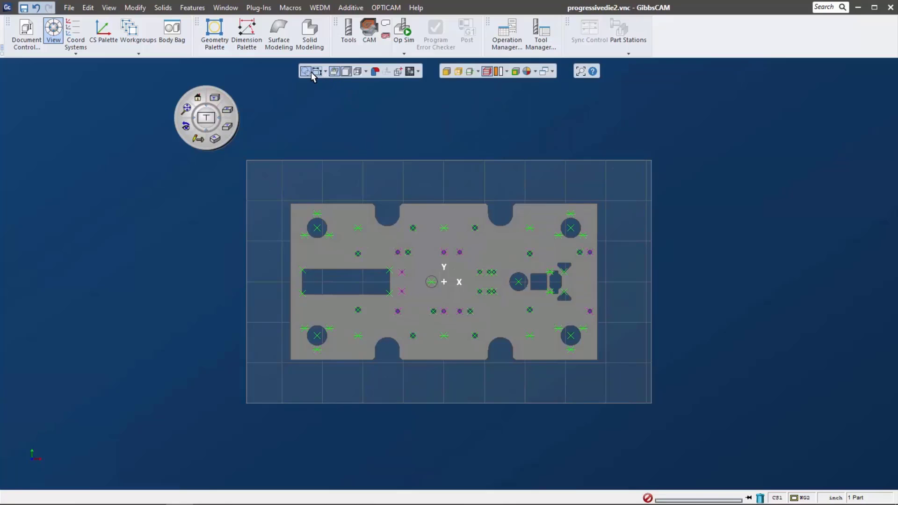
click(441, 221)
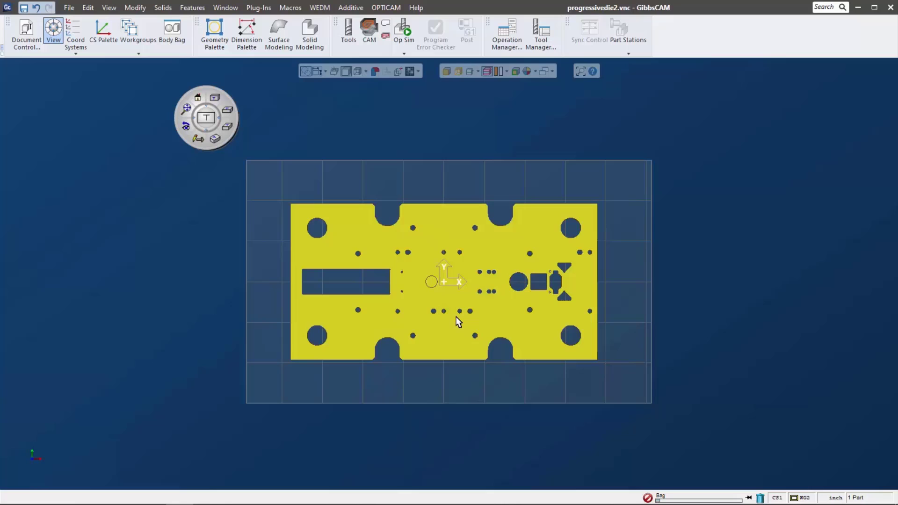
key(Delete)
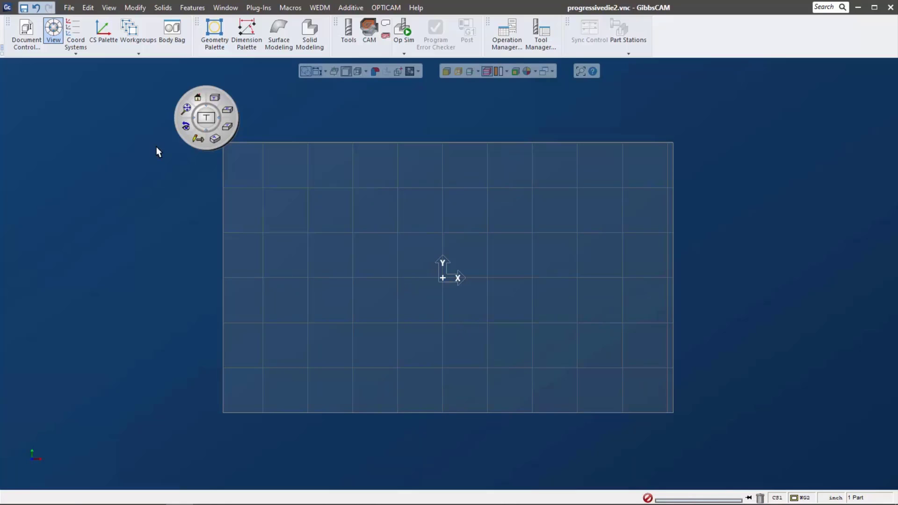
- Mouse-sketch two circles from the Geometry Palette, lower-left and upper-right of the origin
click(212, 34)
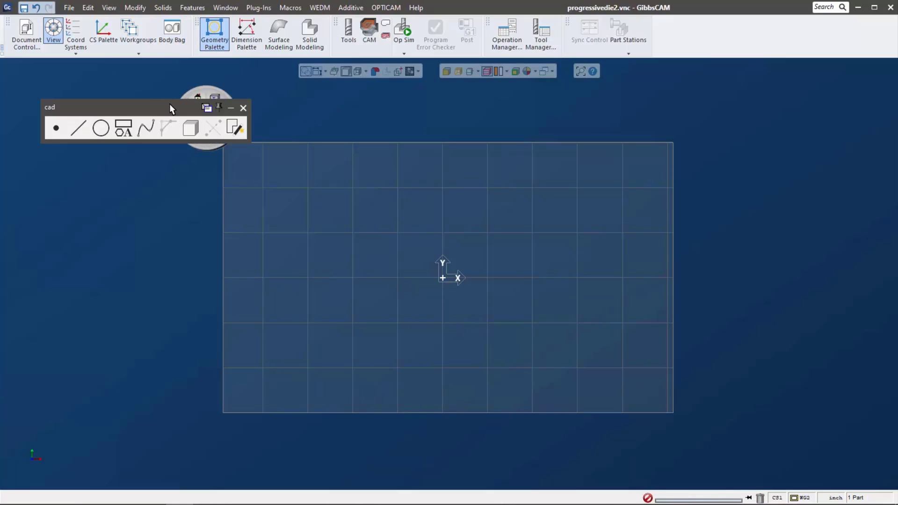
drag(169, 104, 508, 104)
click(439, 128)
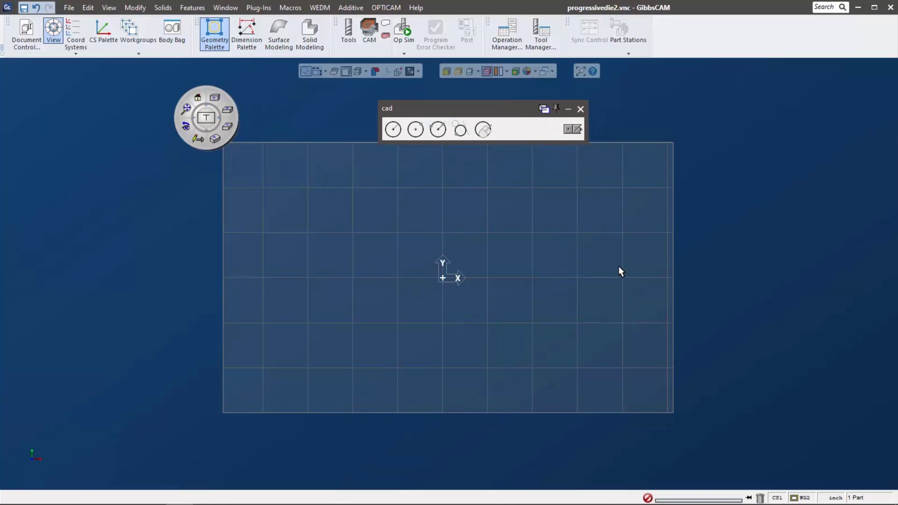
click(486, 131)
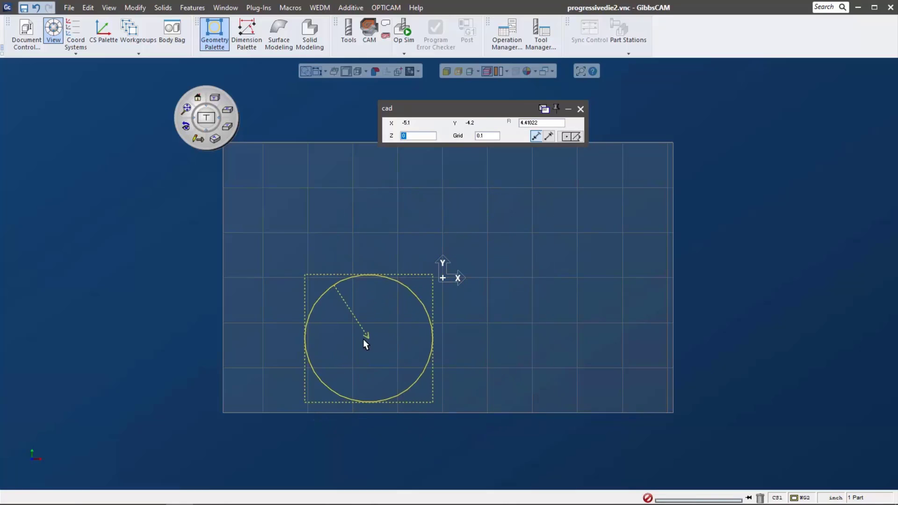
click(364, 340)
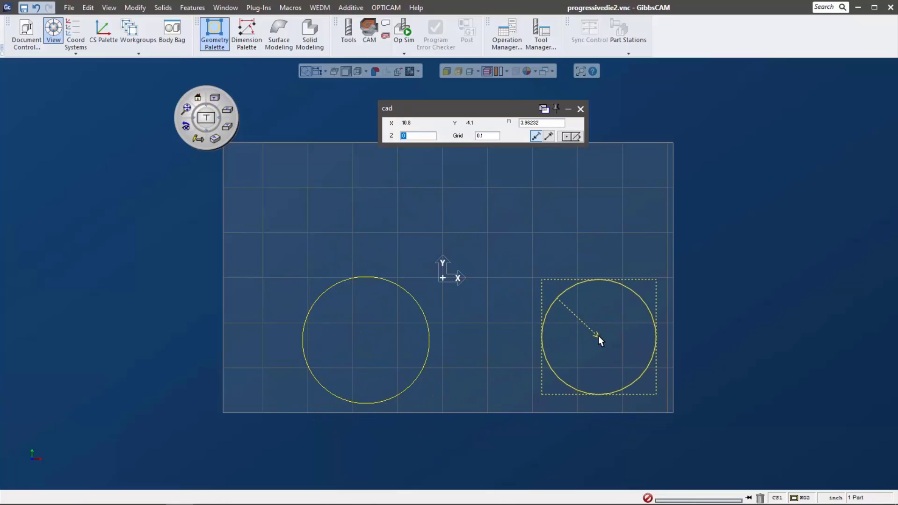
click(529, 255)
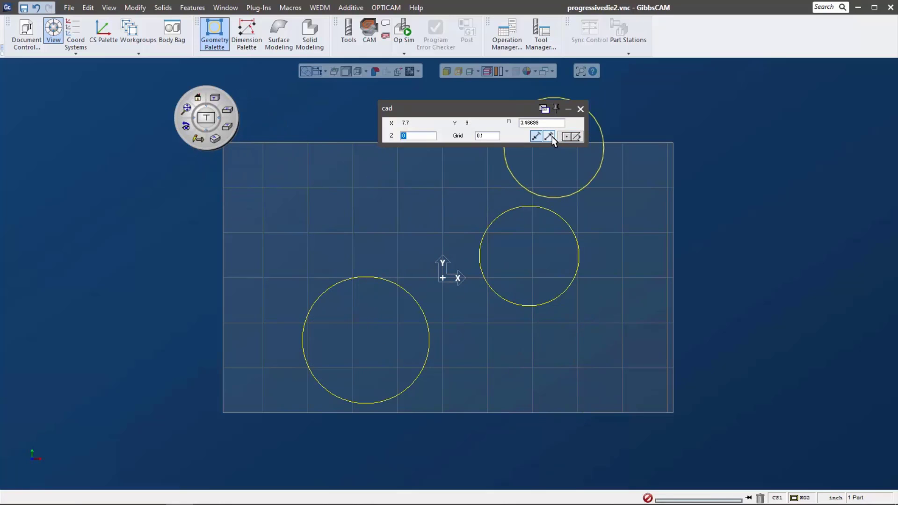
click(567, 136)
click(460, 130)
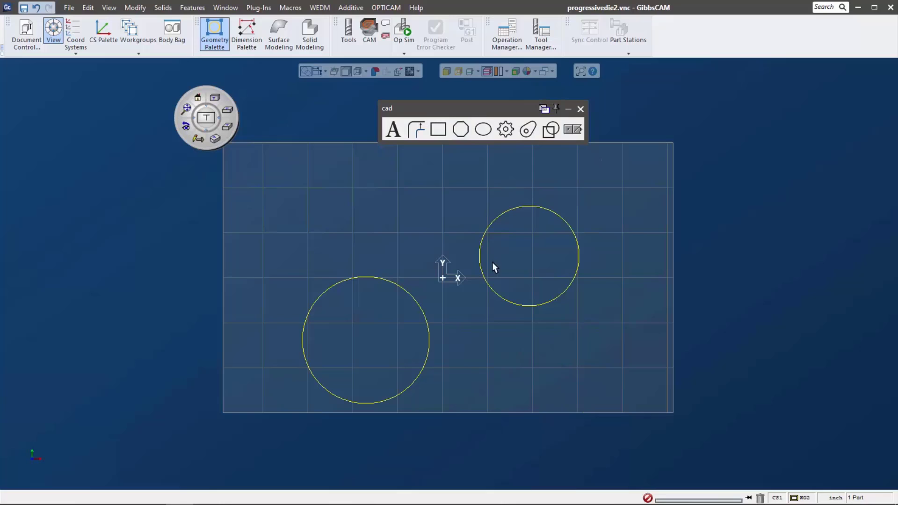
- Draw a grid-snapped rectangle over the upper-left area of the grid
click(439, 133)
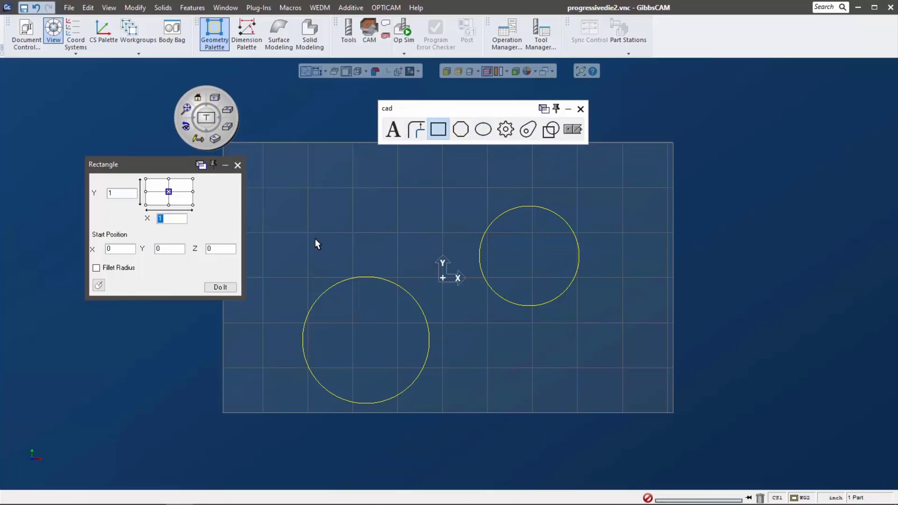
click(100, 285)
drag(312, 181, 430, 250)
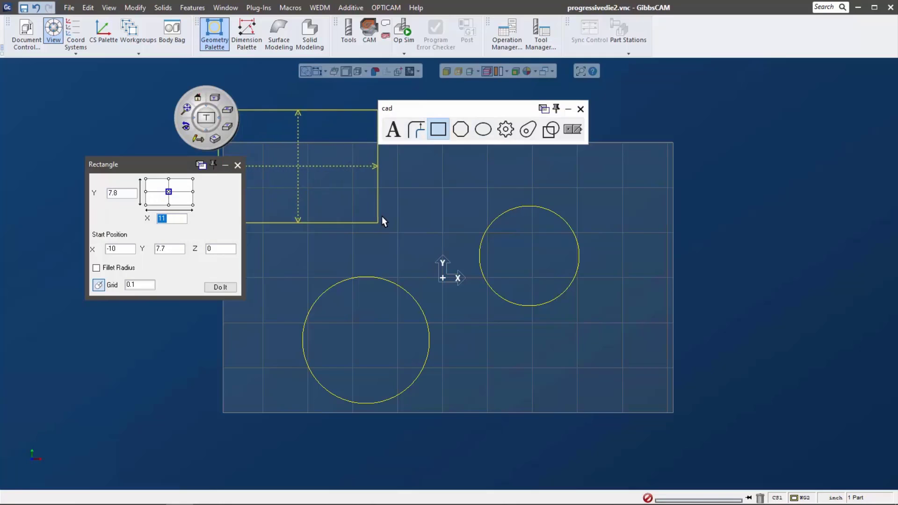
click(430, 245)
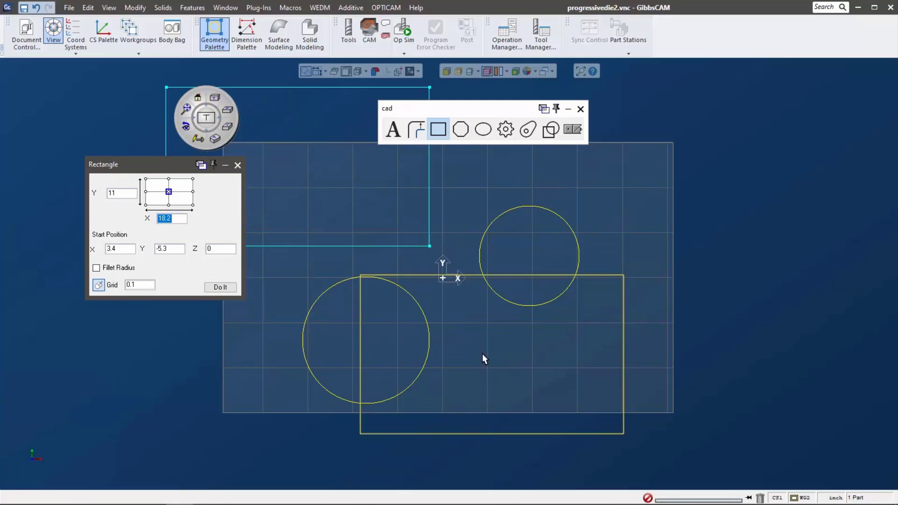
click(238, 166)
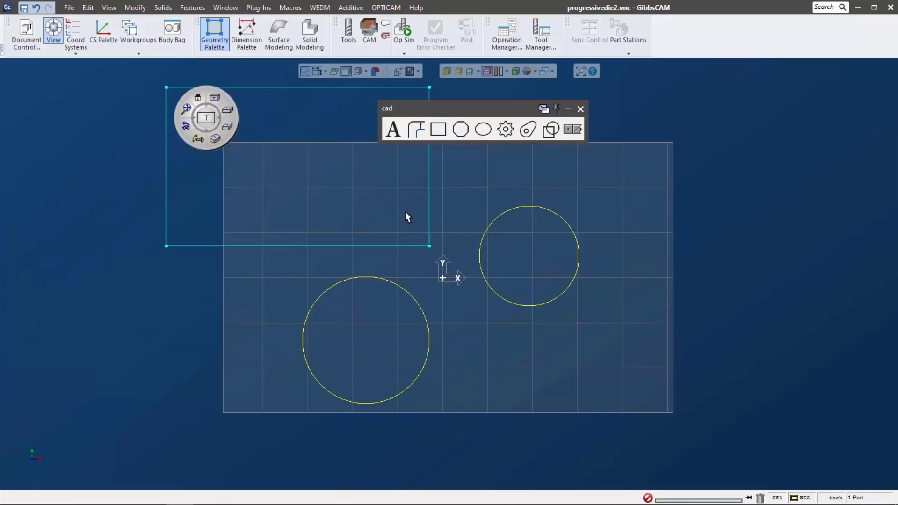
click(573, 130)
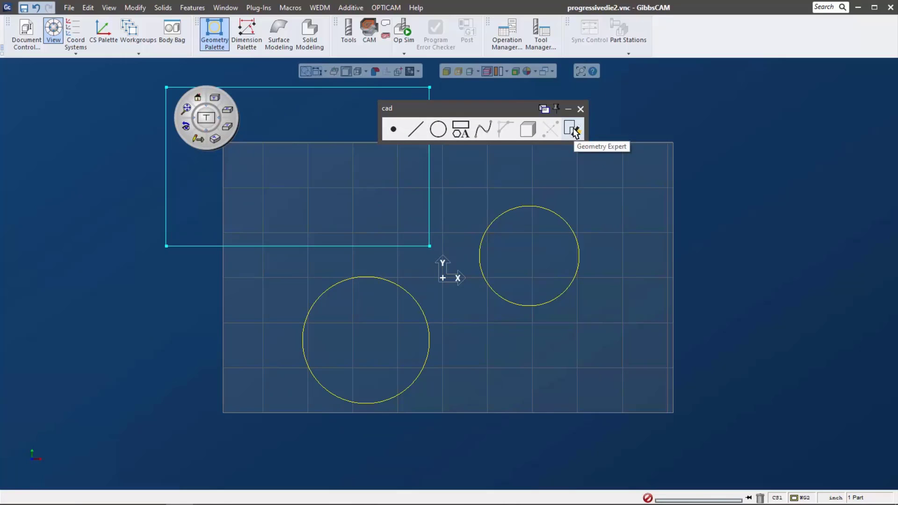
- Give the lower-left circle centre -5.3, -4.3 and radius 4.5 in Geometry Expert
click(573, 130)
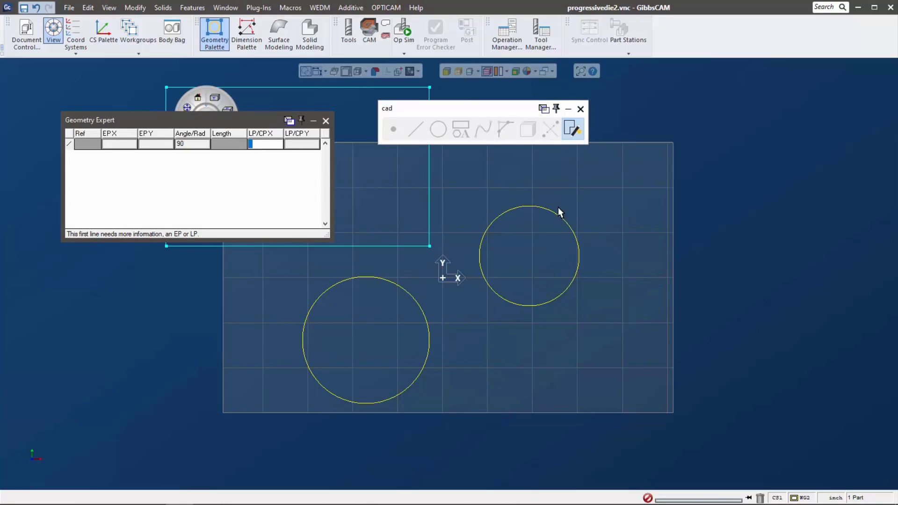
click(530, 207)
key(Escape)
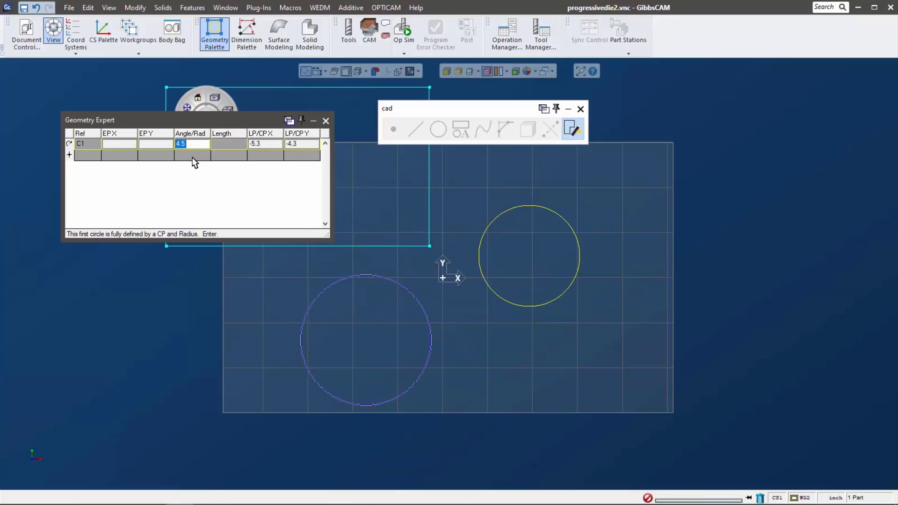
click(326, 121)
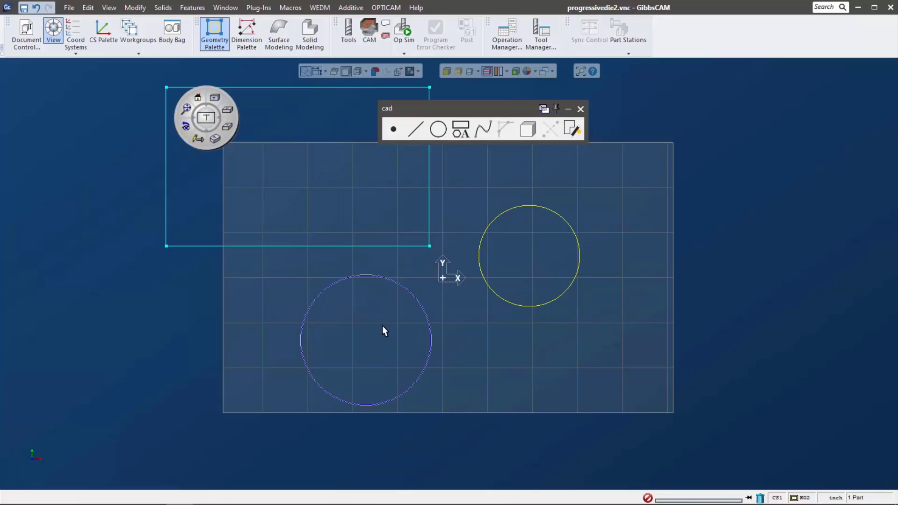